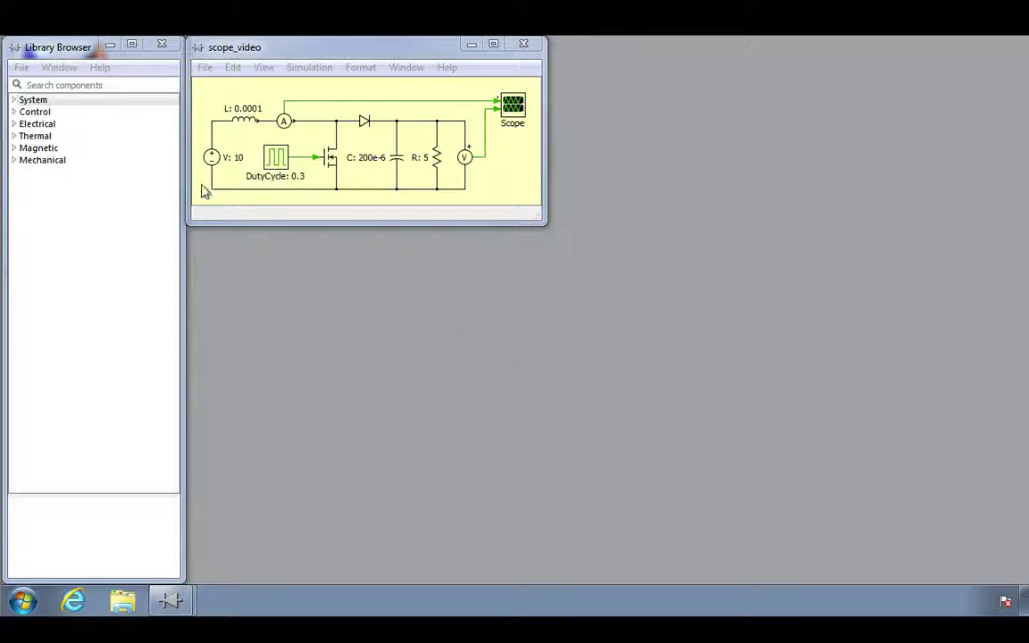
# Step: Drag a Scope block from the System library into the scope_video diagram as Scope1
pyautogui.click(14, 101)
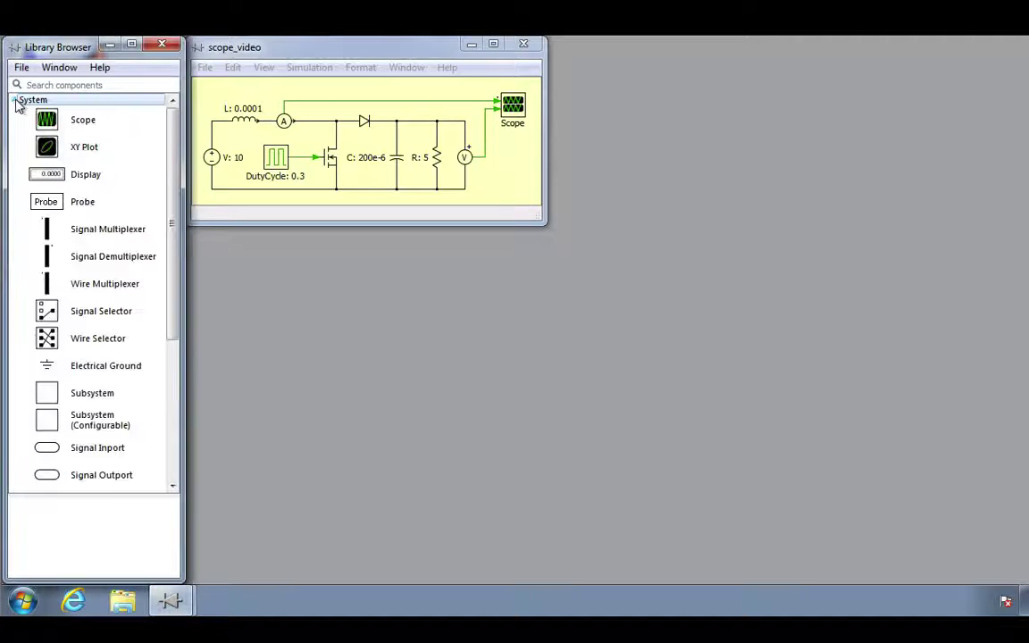
pyautogui.click(43, 121)
pyautogui.moveTo(44, 121); pyautogui.dragTo(514, 182)
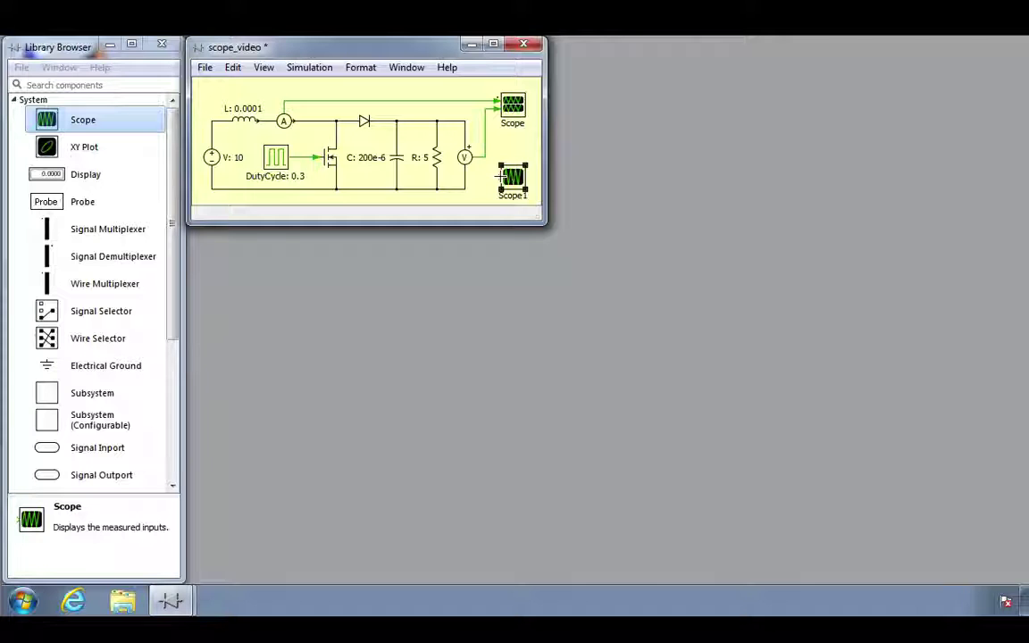
pyautogui.doubleClick(514, 181)
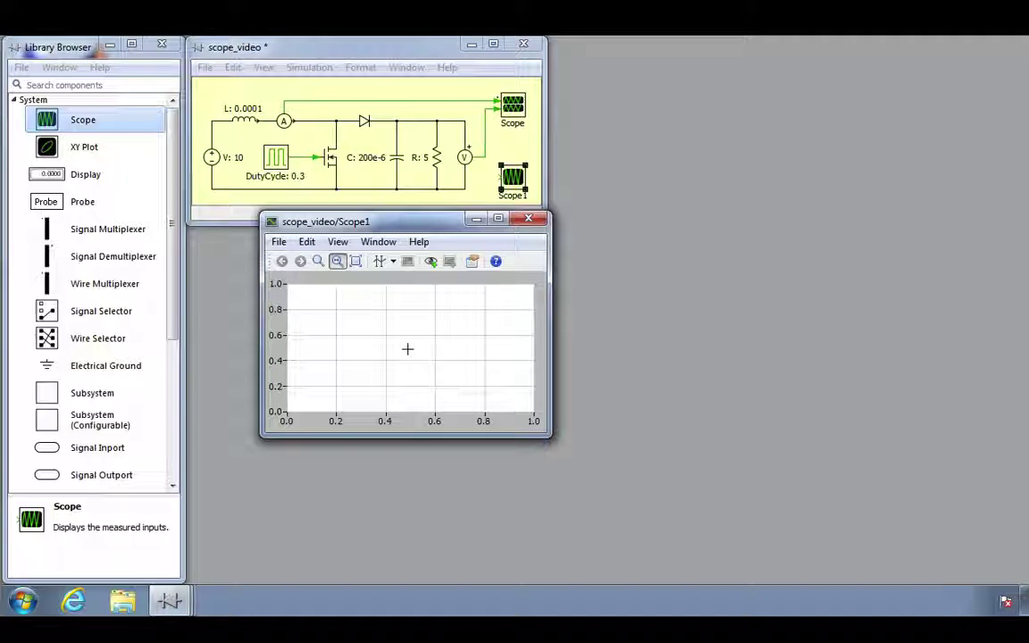
pyautogui.rightClick(407, 349)
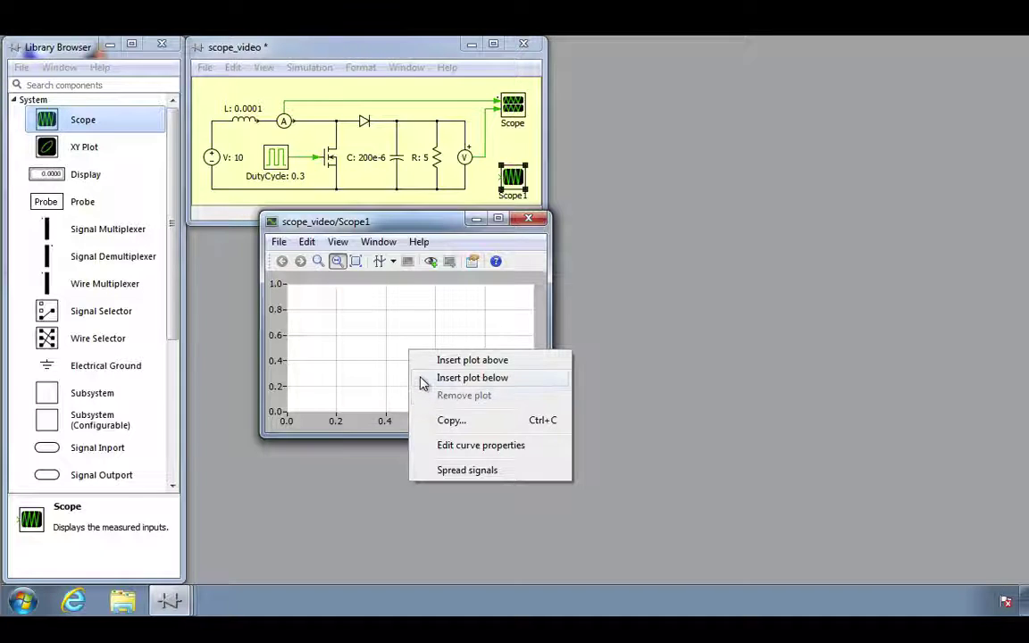
pyautogui.click(424, 378)
pyautogui.rightClick(423, 384)
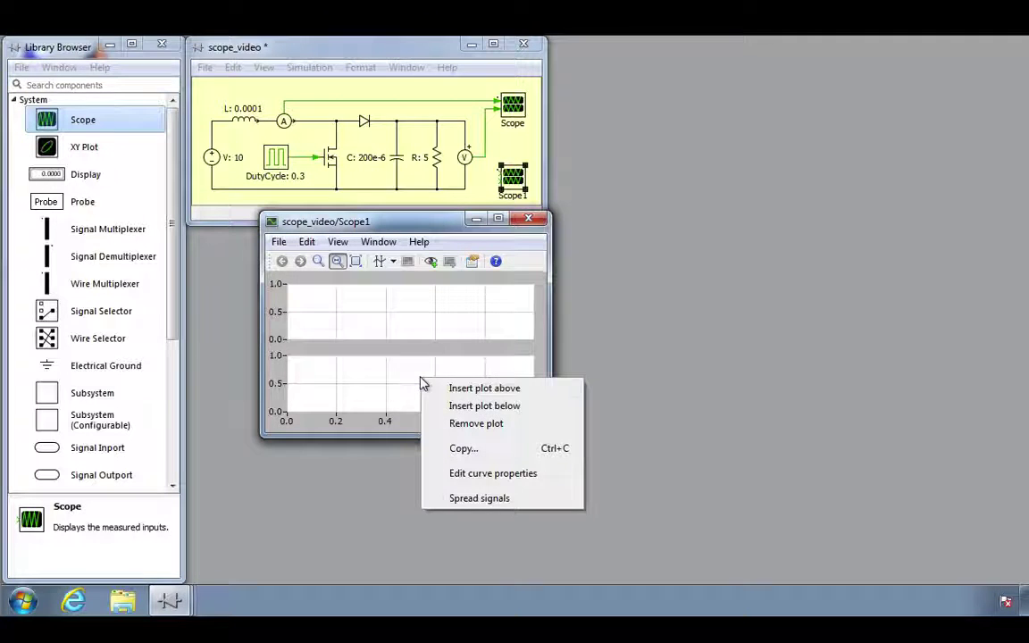
pyautogui.click(464, 423)
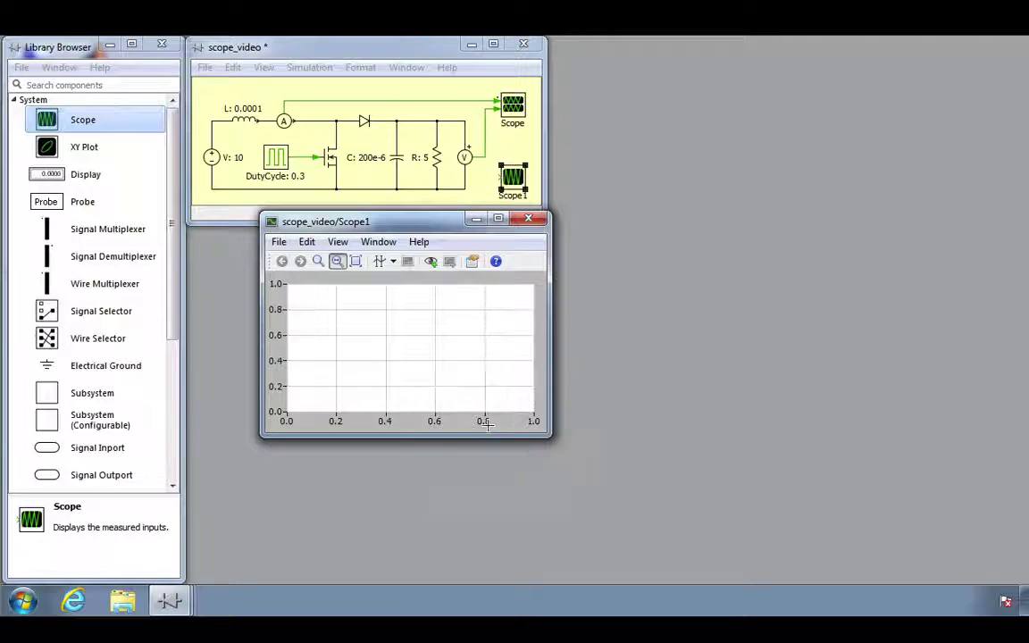
pyautogui.click(528, 218)
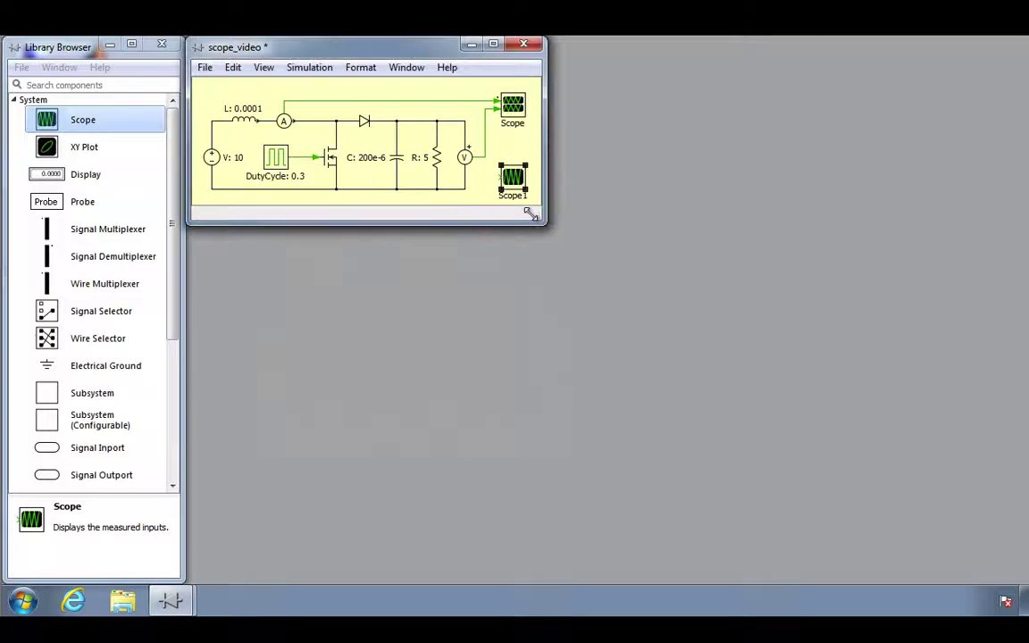
# Step: Open the original Scope and start the simulation to plot inductor current and load voltage
pyautogui.doubleClick(514, 107)
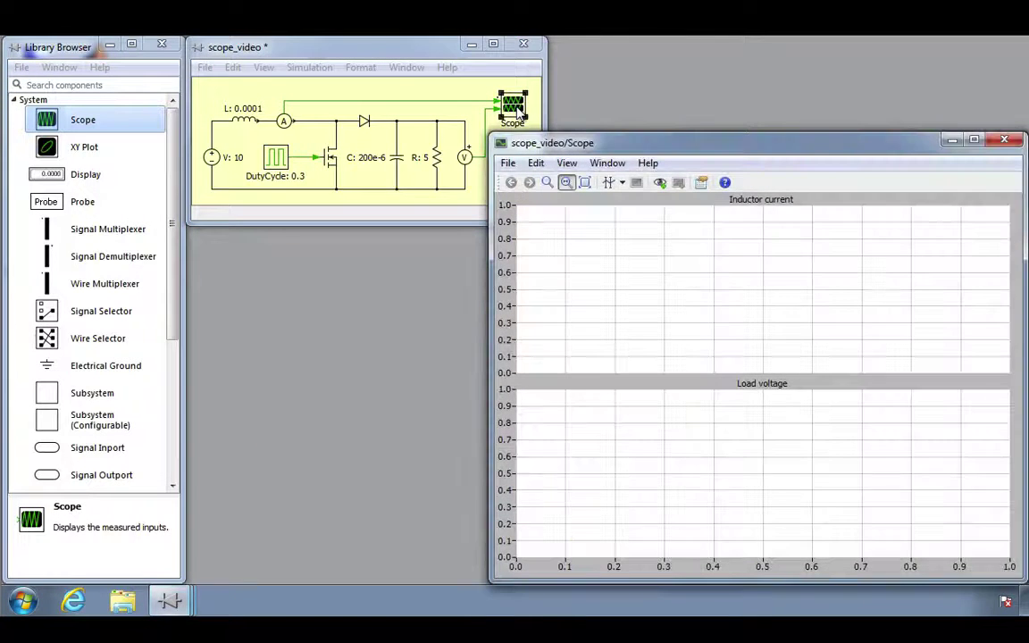
pyautogui.click(311, 68)
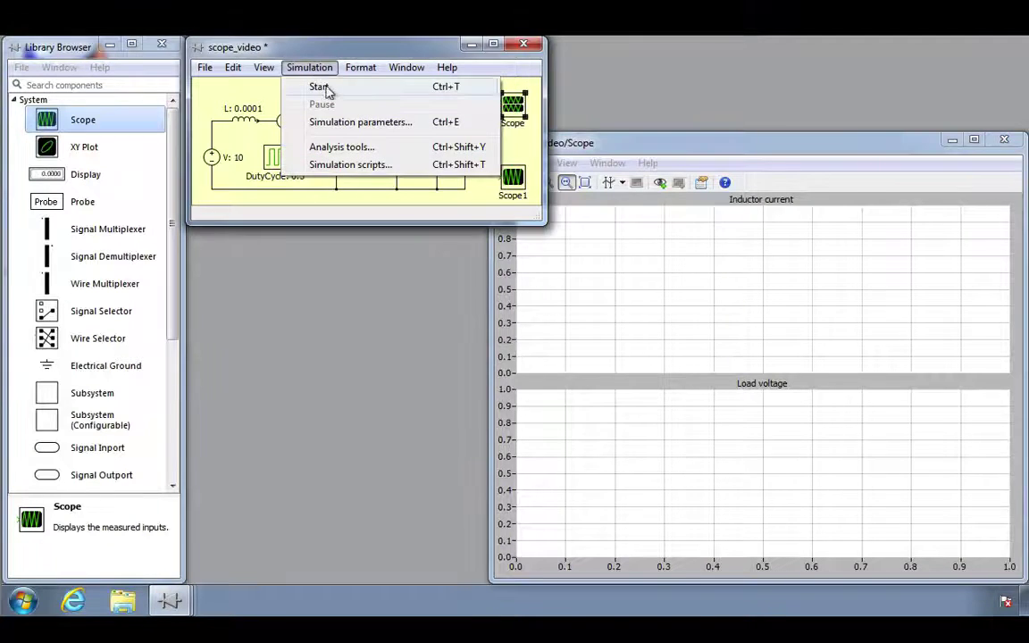
pyautogui.click(444, 92)
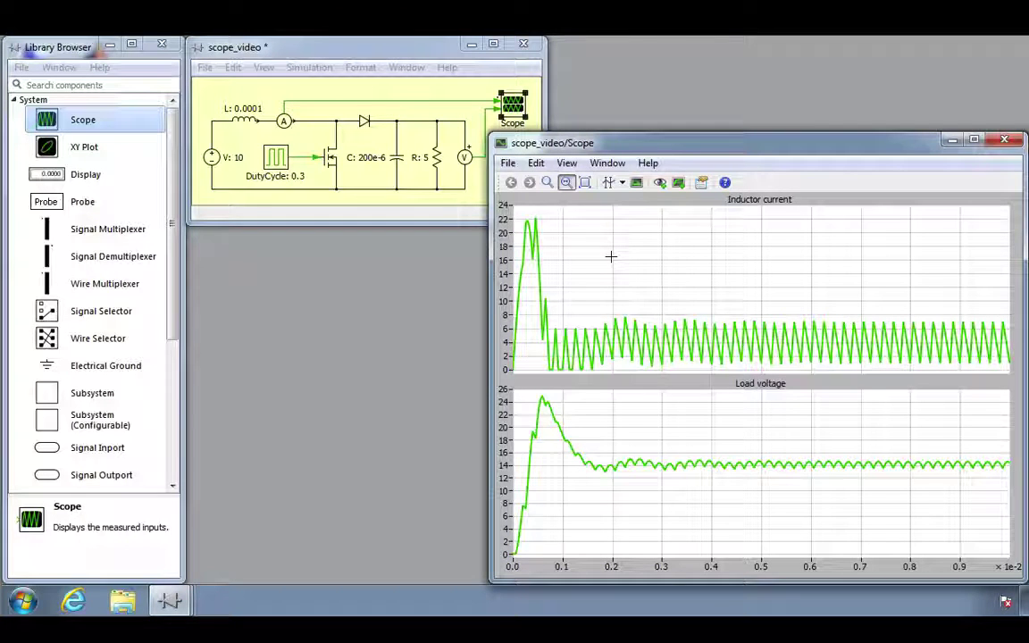
pyautogui.click(568, 183)
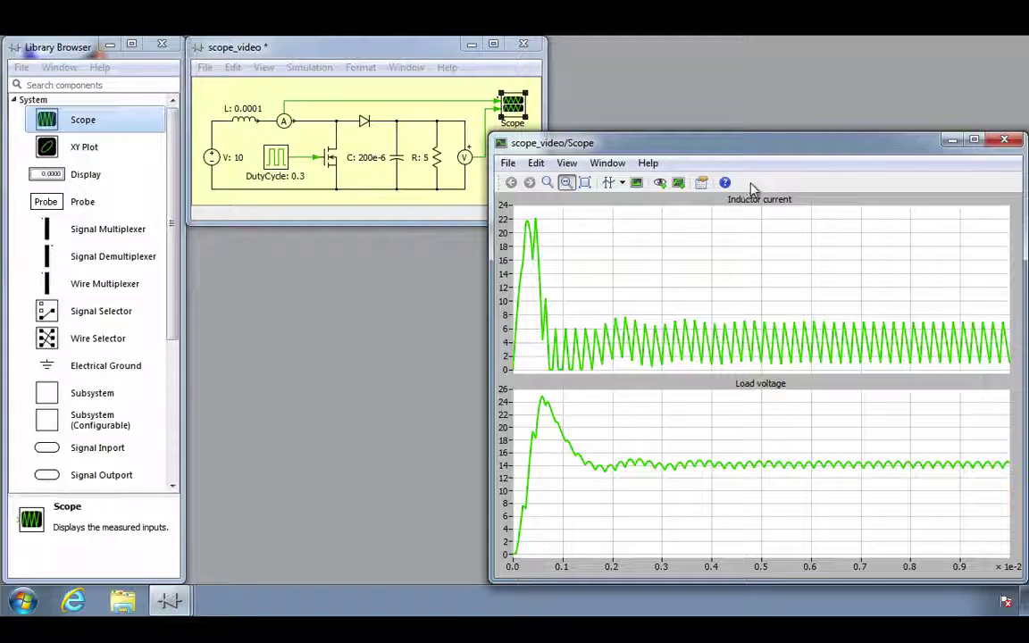
# Step: Constrained-zoom the traces to the first 5 ms and tighten the Inductor current range
pyautogui.click(567, 163)
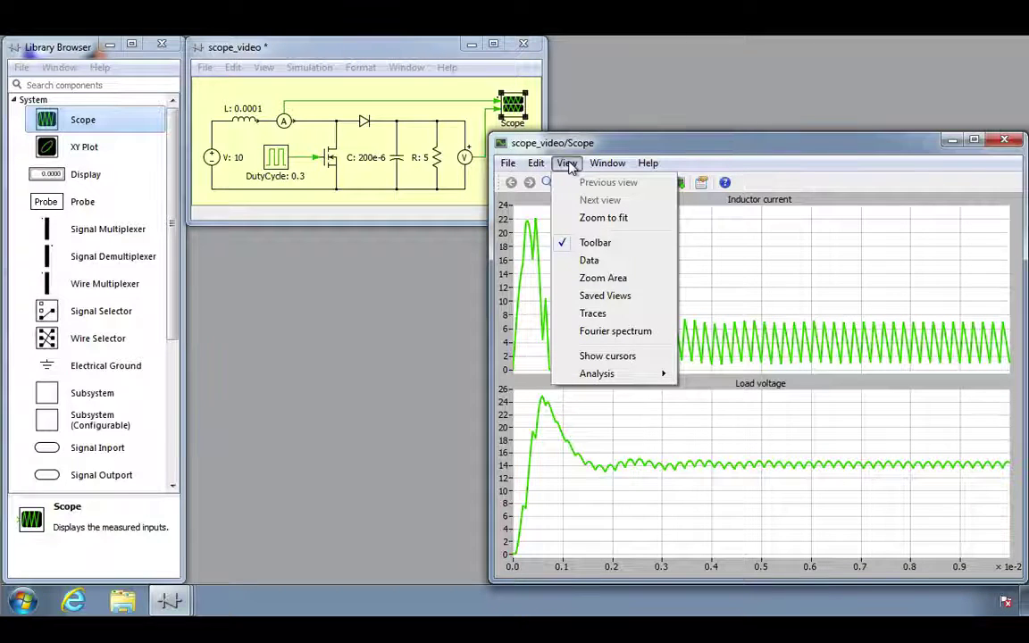
pyautogui.click(568, 165)
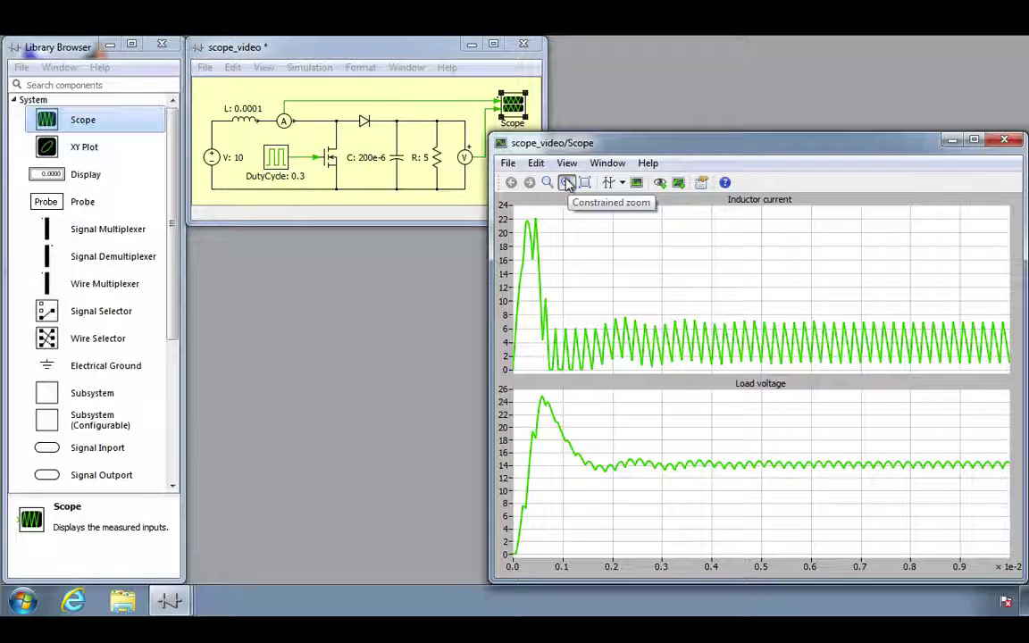
pyautogui.click(568, 183)
pyautogui.moveTo(761, 269); pyautogui.dragTo(457, 268)
pyautogui.moveTo(539, 215); pyautogui.dragTo(597, 365)
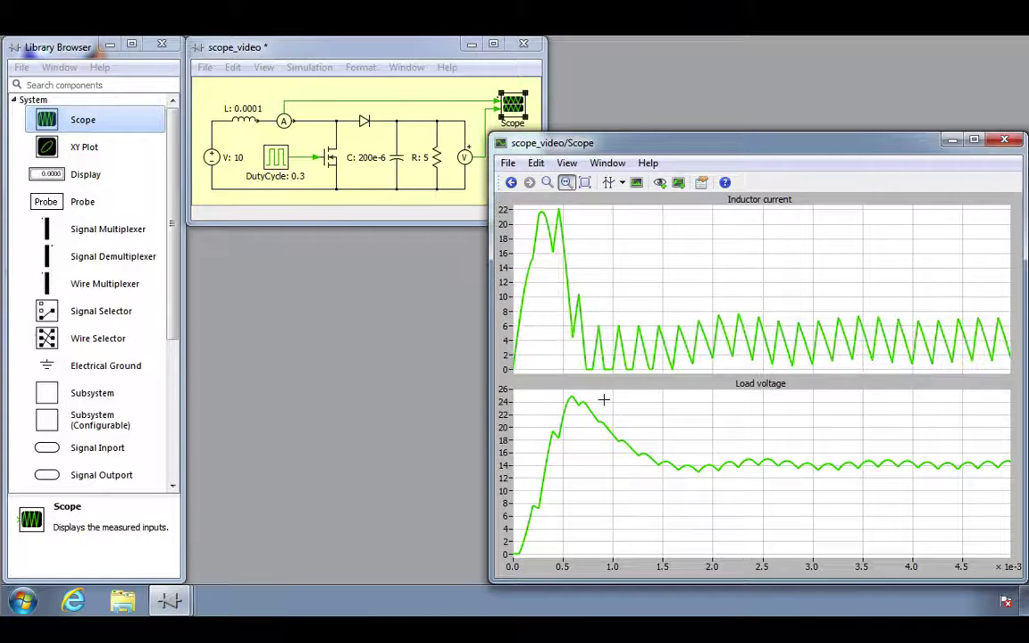
pyautogui.moveTo(519, 408); pyautogui.dragTo(866, 416)
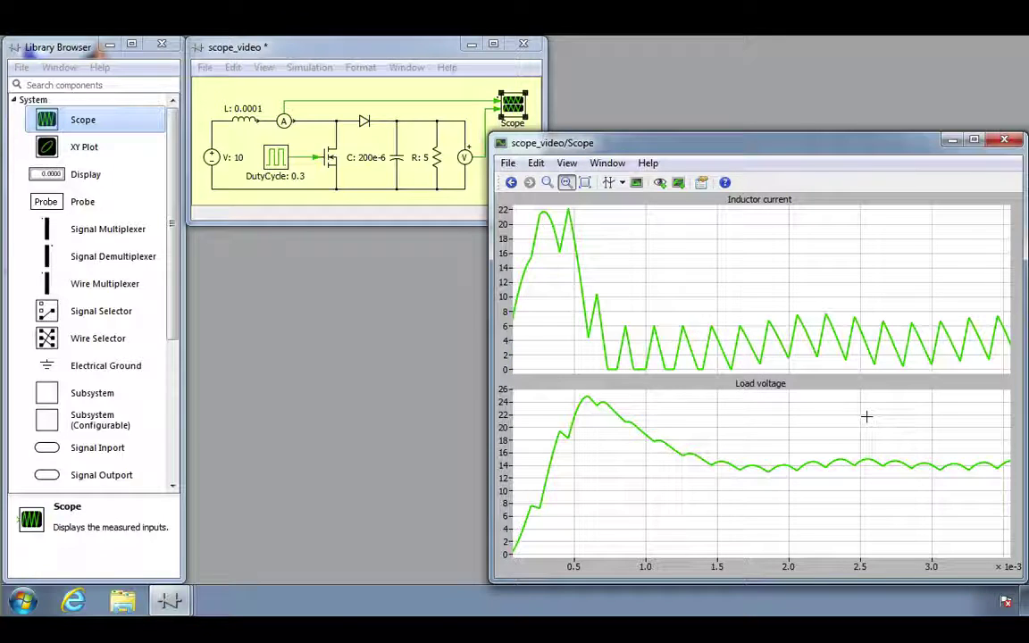
# Step: Box-zoom the startup peaks, fit all, then return to the 0.2–2.0 ms view
pyautogui.click(548, 183)
pyautogui.moveTo(527, 209); pyautogui.dragTo(818, 428)
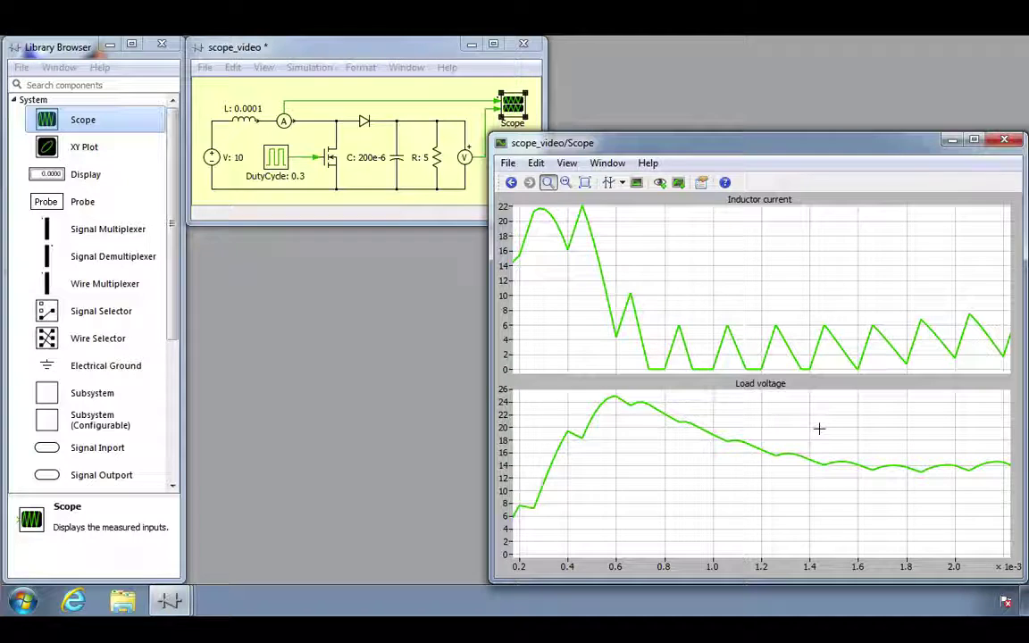
pyautogui.click(585, 184)
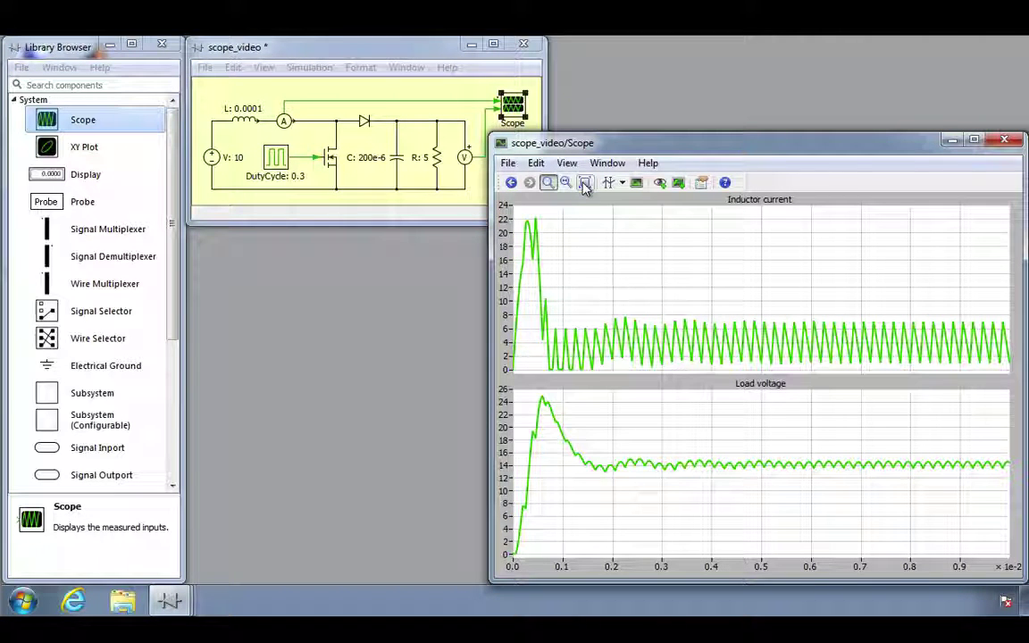
pyautogui.click(512, 183)
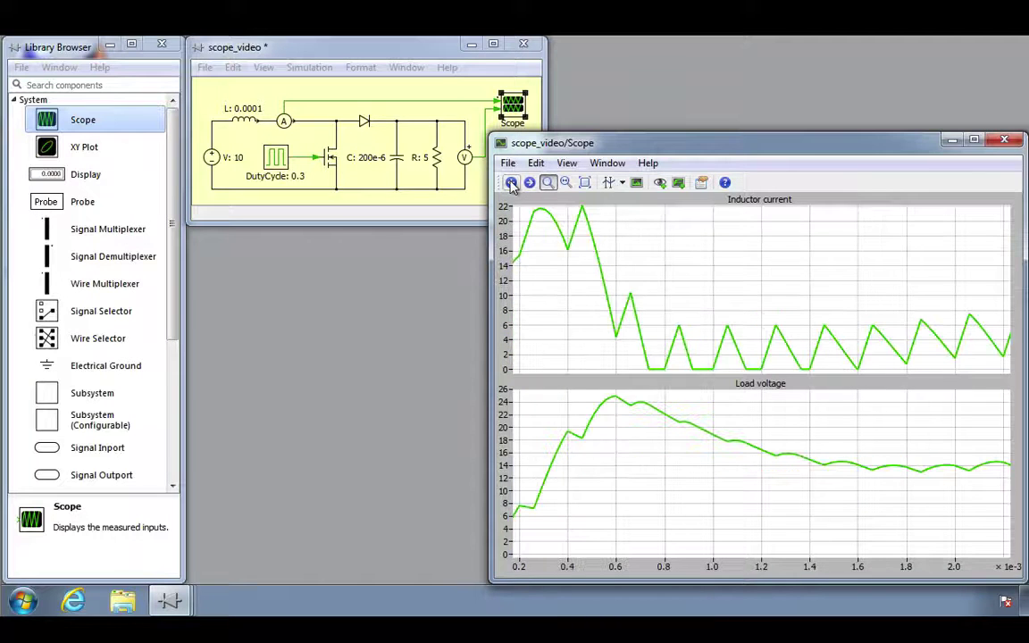
pyautogui.click(512, 183)
pyautogui.click(529, 183)
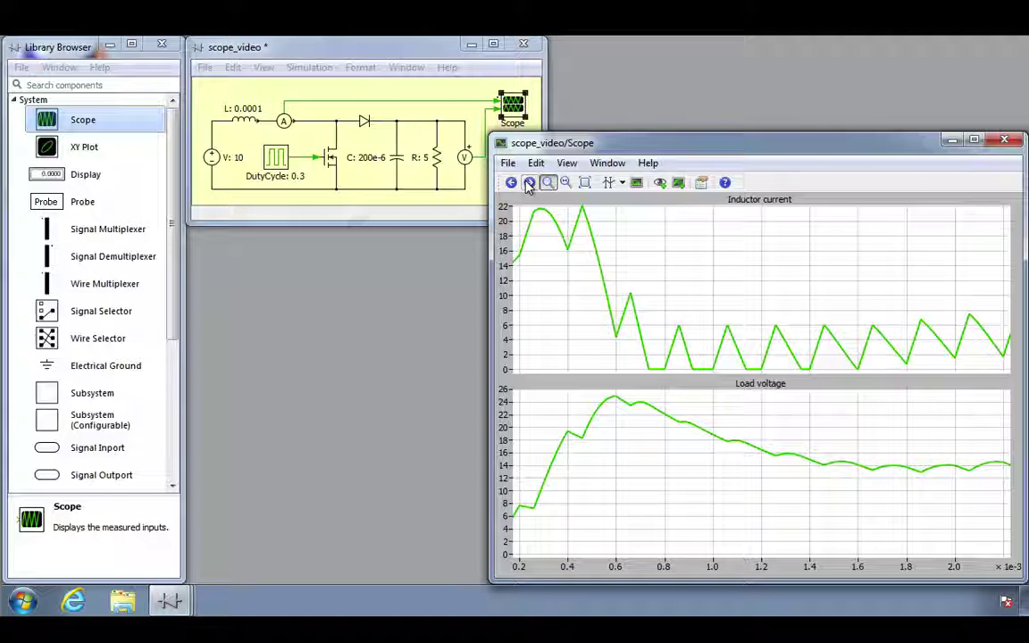
# Step: Set the Inductor current y-axis upper limit to 22
pyautogui.doubleClick(506, 272)
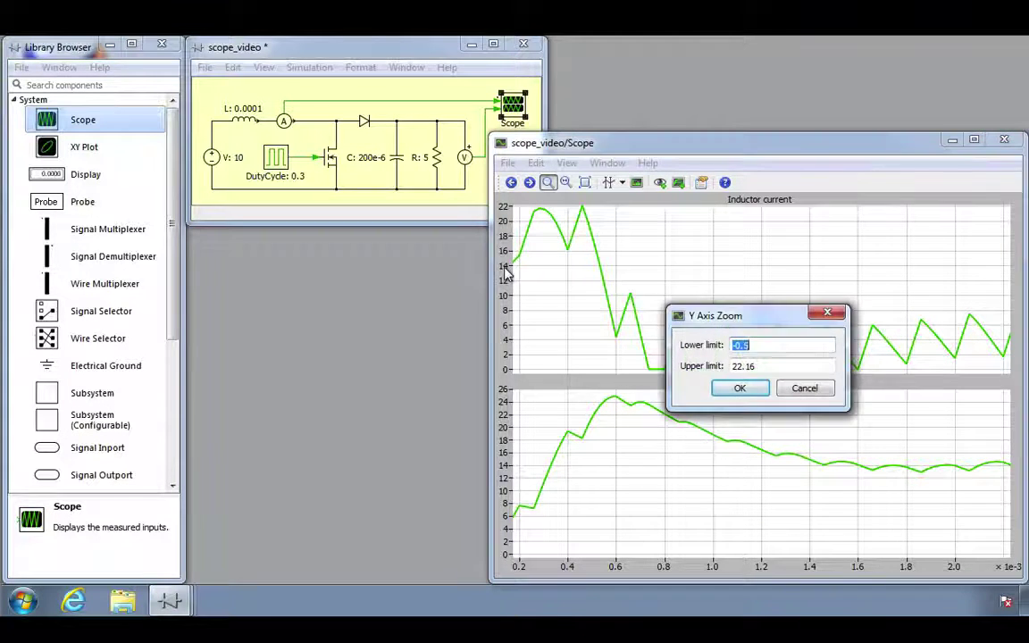
pyautogui.click(749, 367)
pyautogui.moveTo(749, 366); pyautogui.dragTo(791, 366)
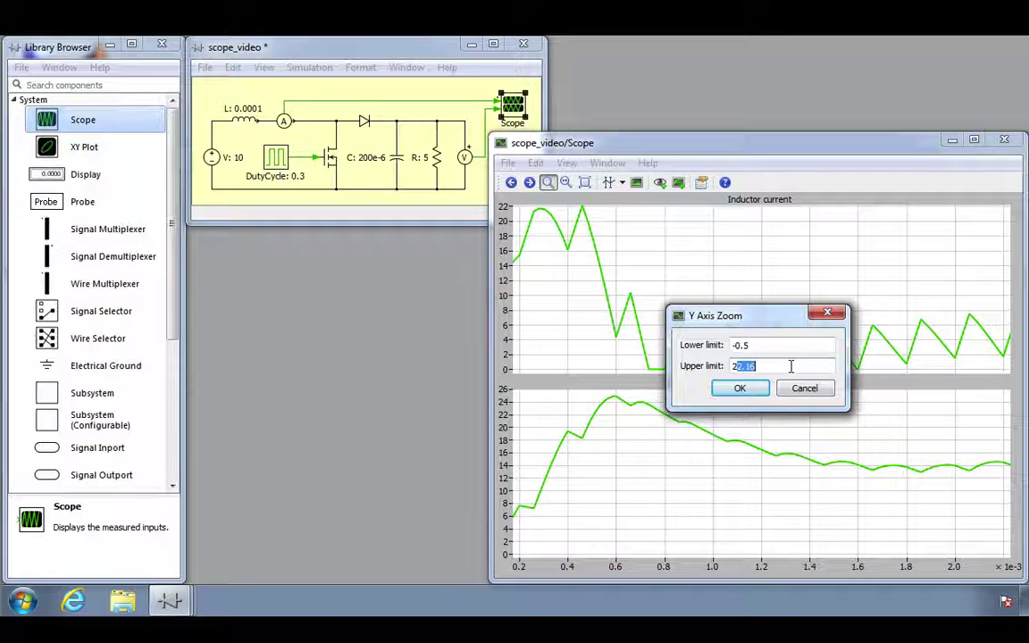
pyautogui.write('23')
pyautogui.press('Return')
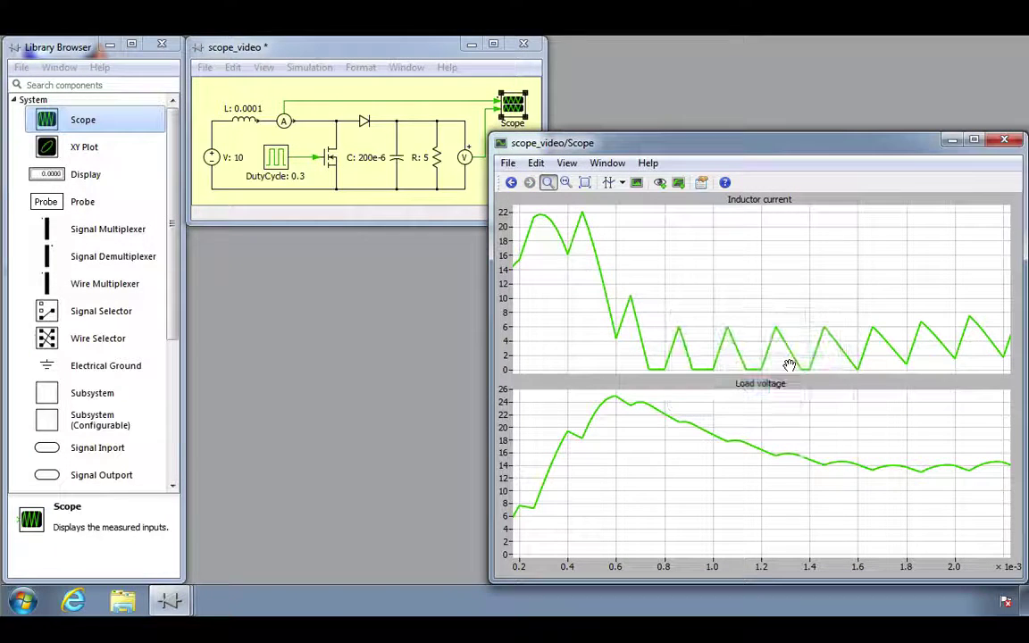
# Step: Keep the time axis range unchanged and pan the plots to show the full waveforms
pyautogui.doubleClick(764, 570)
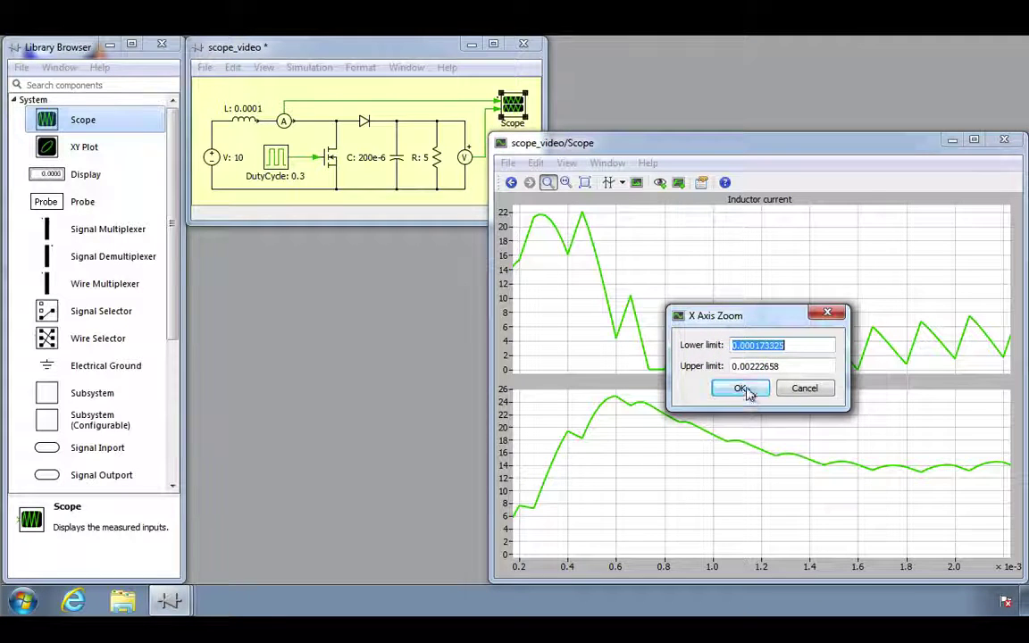
pyautogui.click(747, 395)
pyautogui.moveTo(501, 318); pyautogui.dragTo(498, 268)
pyautogui.moveTo(798, 568); pyautogui.dragTo(811, 540)
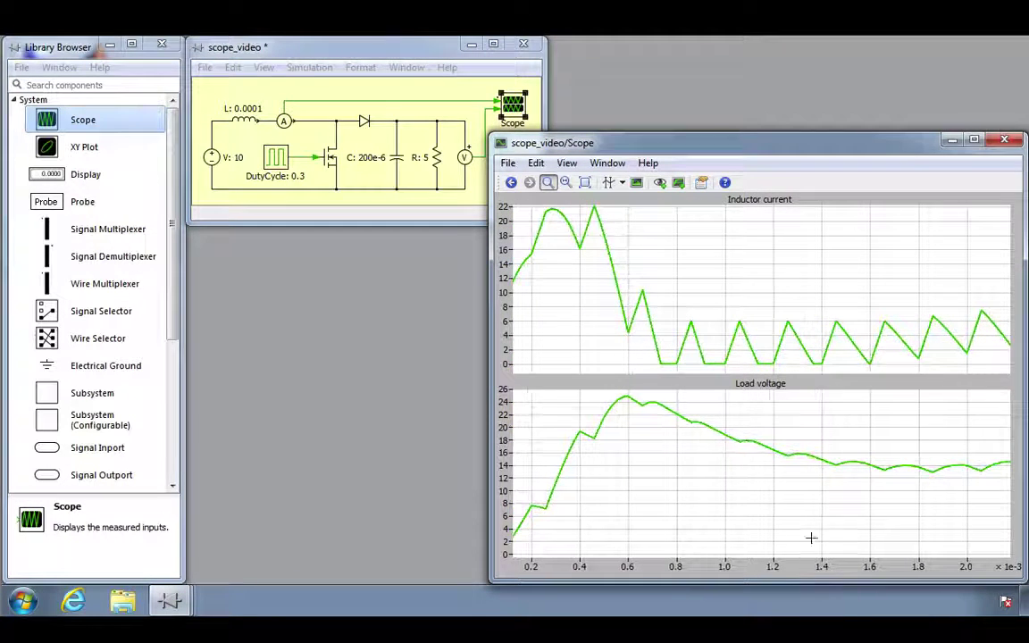
pyautogui.click(702, 184)
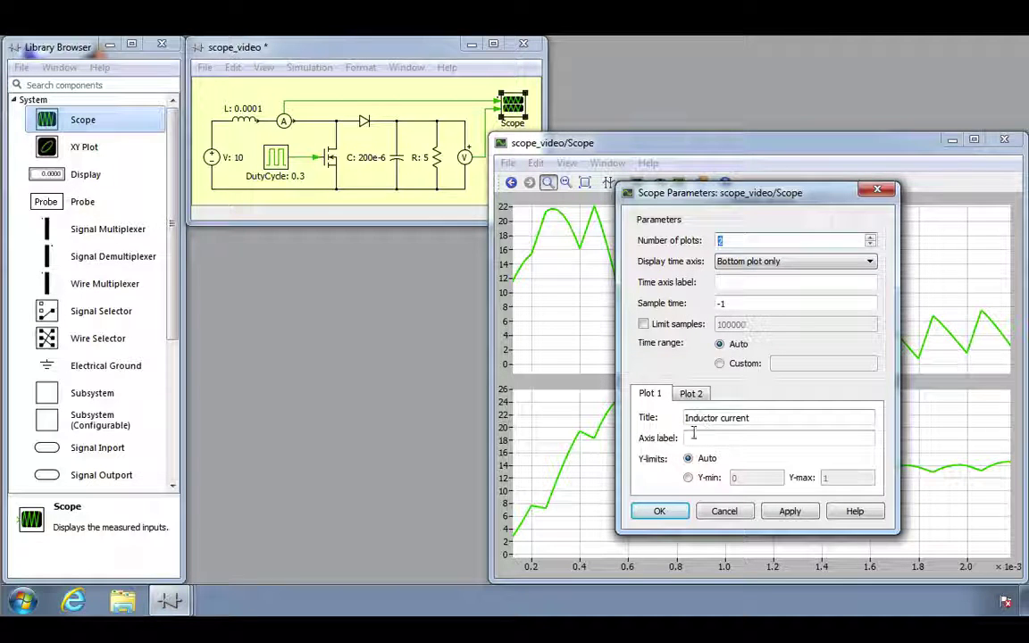
pyautogui.click(660, 512)
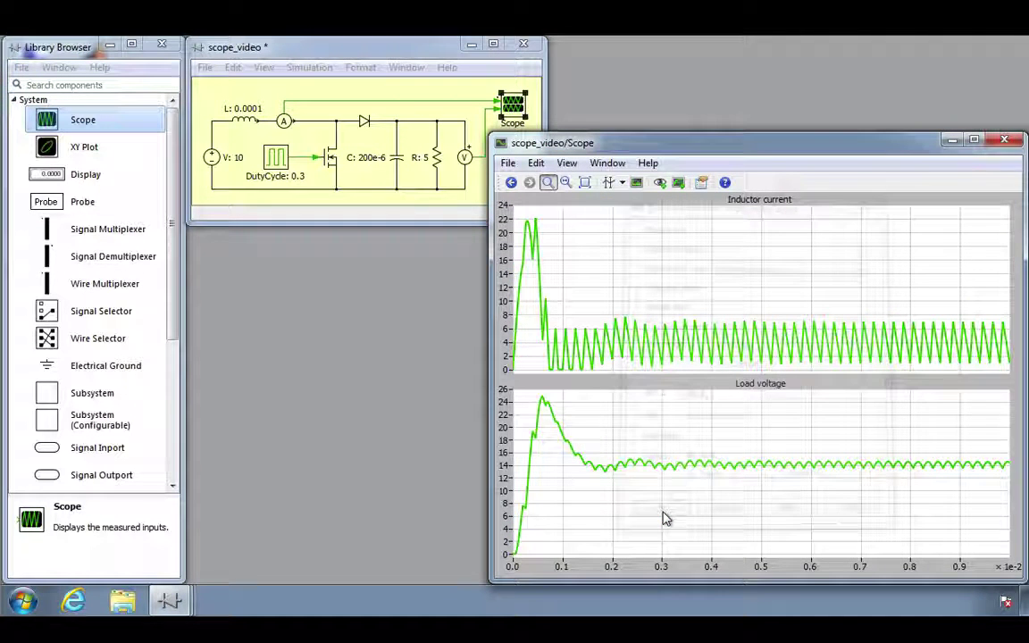
pyautogui.hotkey('ctrl', 'c')
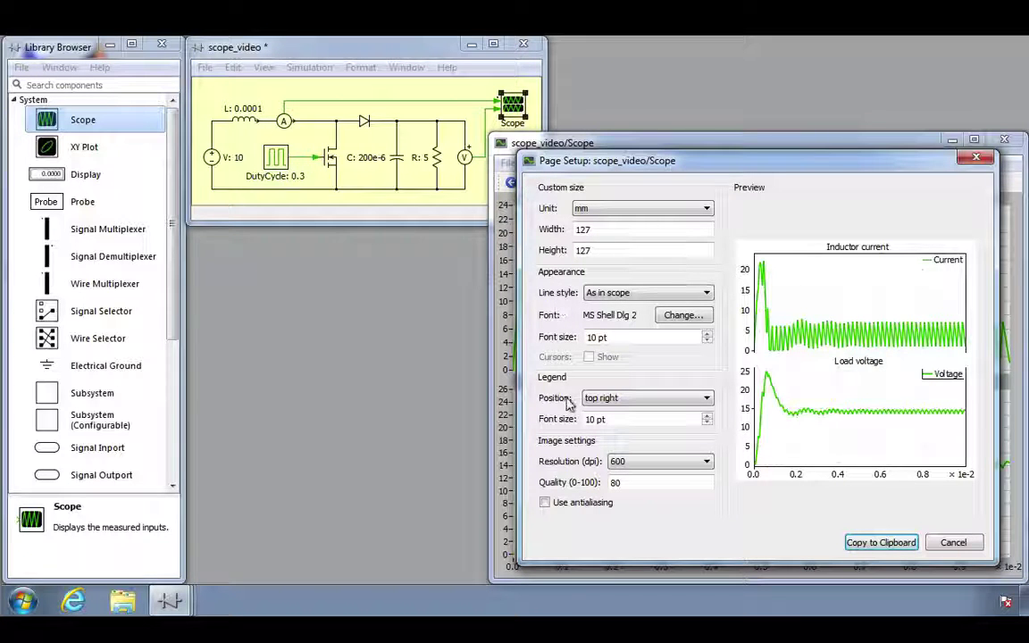
pyautogui.click(941, 544)
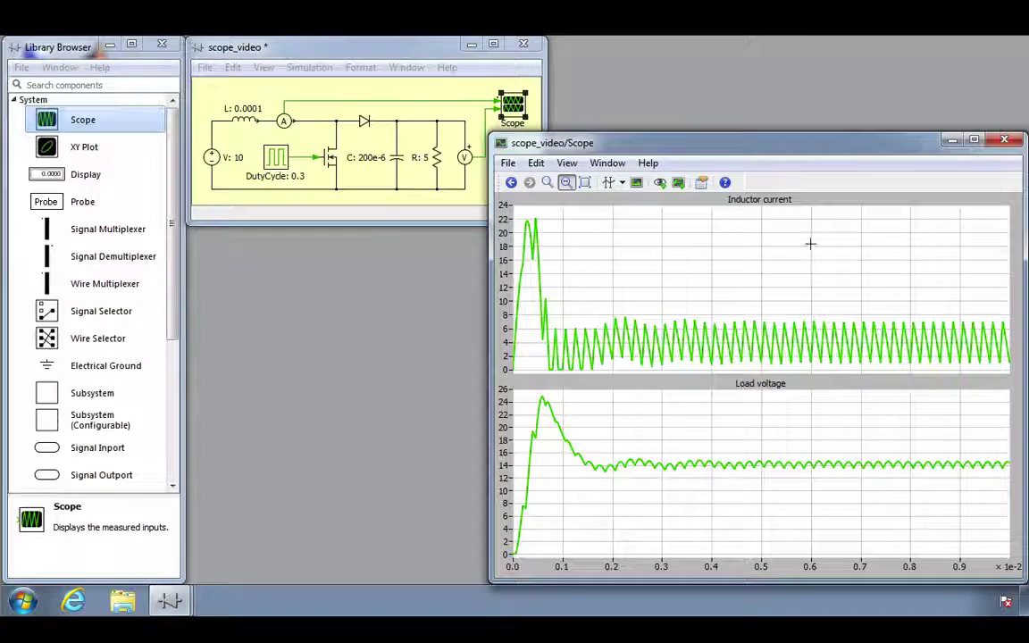
# Step: Show the Zoom Area panel and zoom both plots to 0–4.3e-3 s of start-up
pyautogui.rightClick(775, 188)
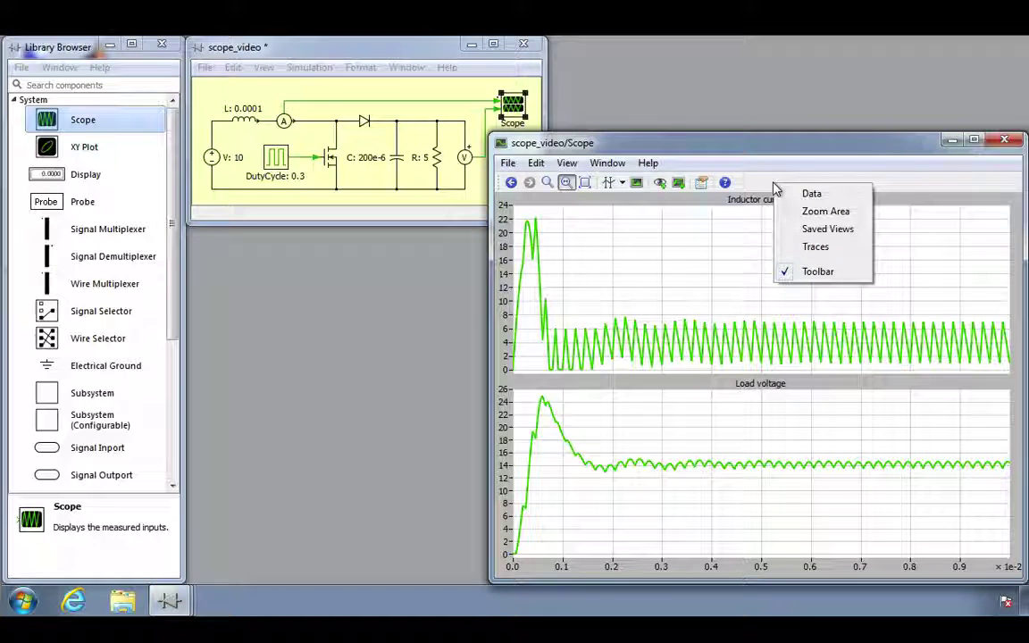
pyautogui.click(784, 212)
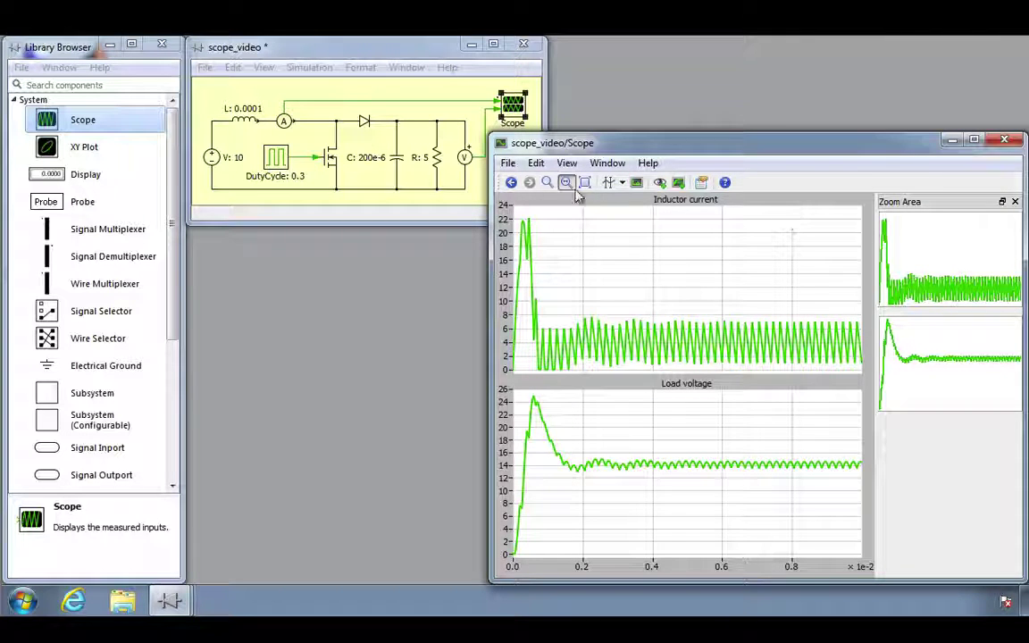
pyautogui.click(550, 182)
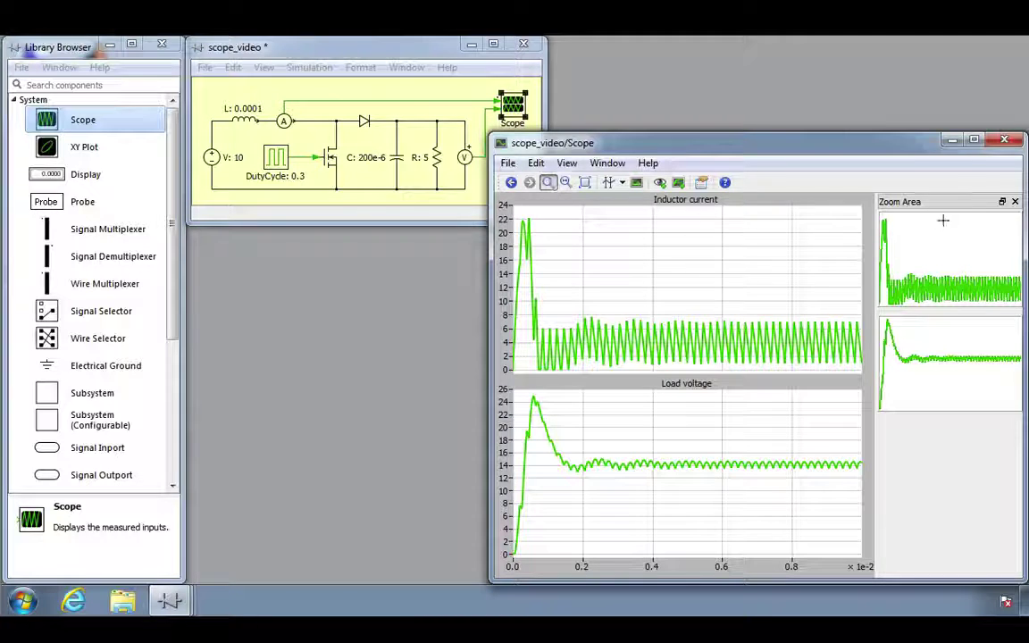
pyautogui.click(761, 297)
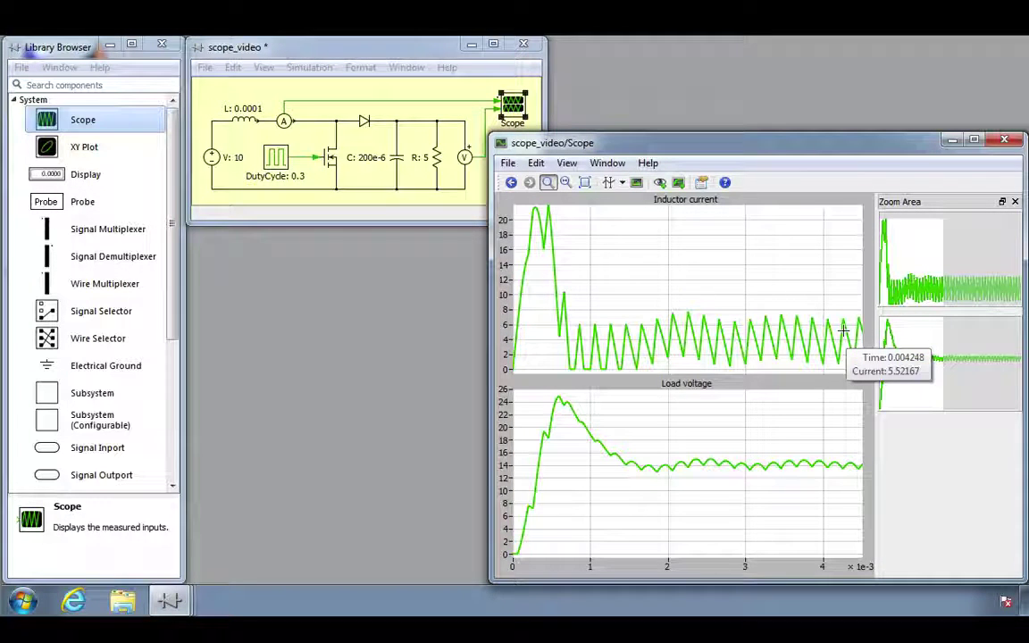
pyautogui.click(611, 186)
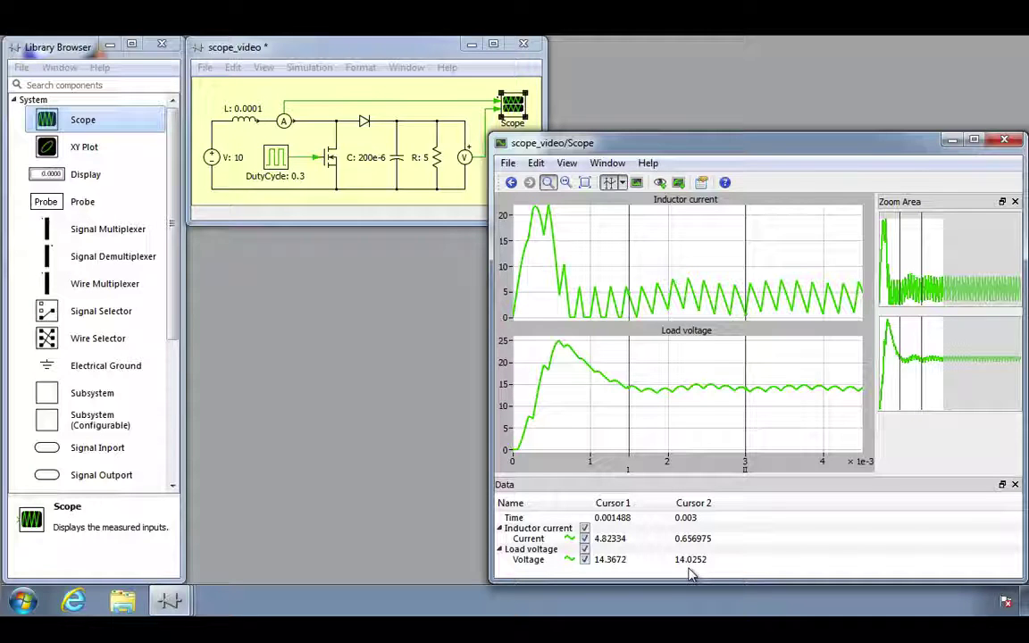
# Step: Try renaming the Current signal and browse its line styles, leaving both unchanged
pyautogui.click(529, 540)
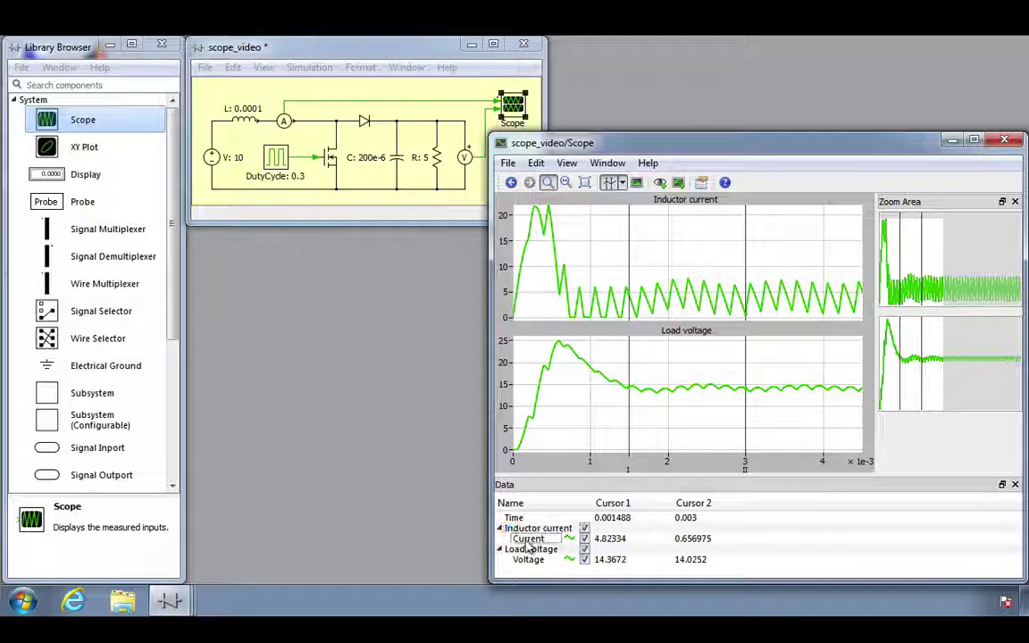
pyautogui.click(529, 540)
pyautogui.click(550, 539)
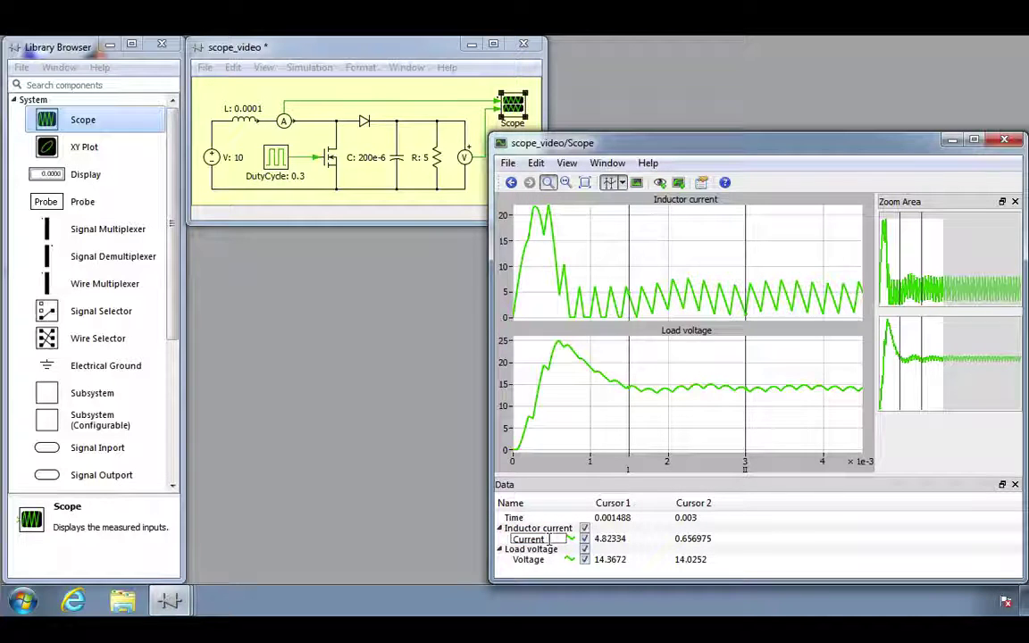
pyautogui.press('Return')
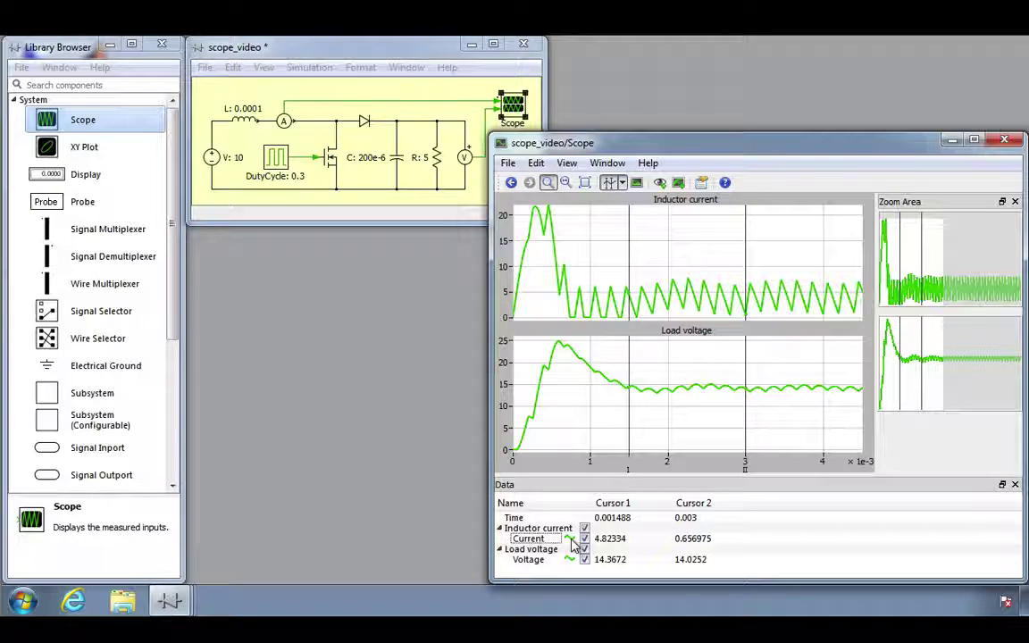
pyautogui.click(572, 541)
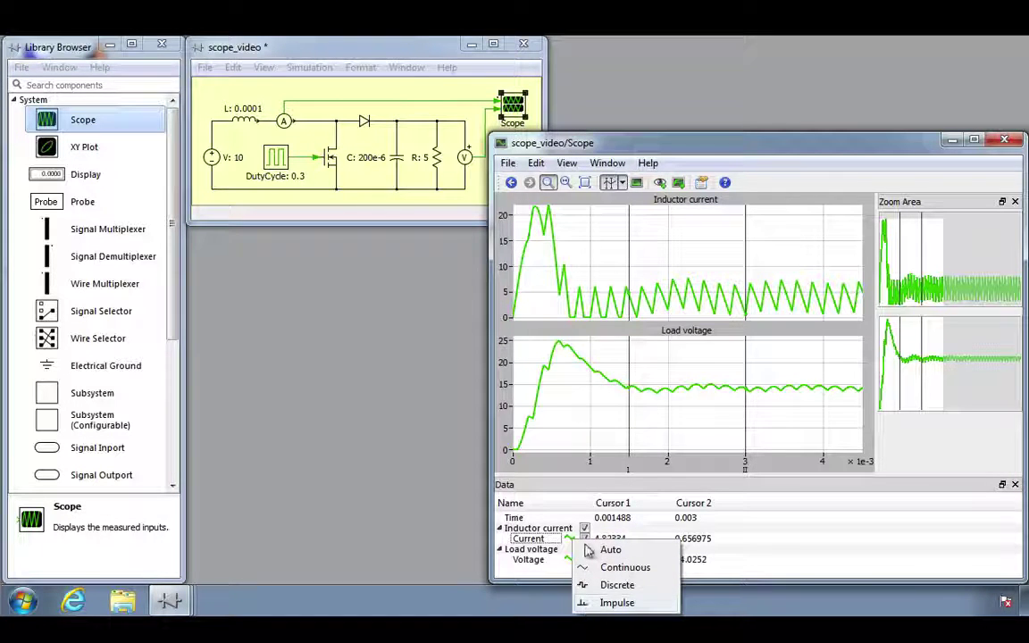
pyautogui.click(592, 566)
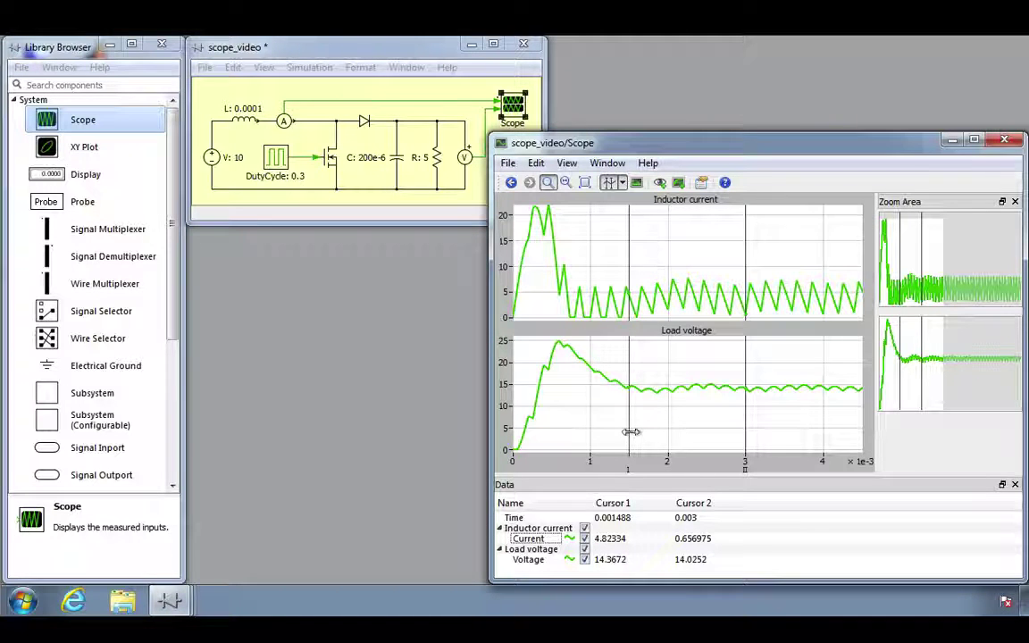
# Step: Drag Cursor 1 to about 1.225 ms, reading current 2.52546 and voltage 16.0214
pyautogui.moveTo(628, 438); pyautogui.dragTo(603, 435)
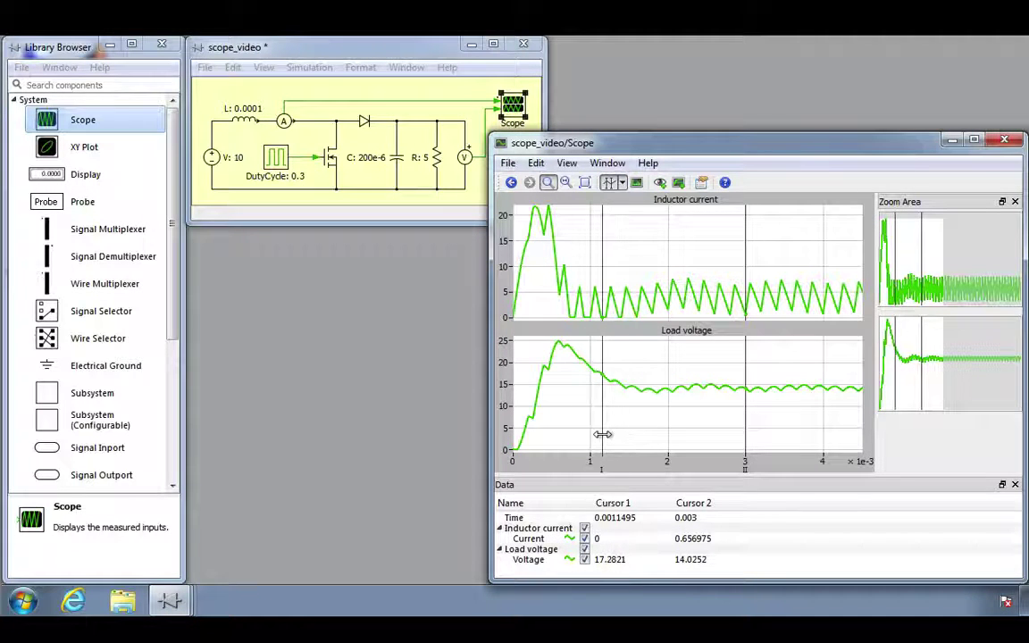
pyautogui.doubleClick(635, 518)
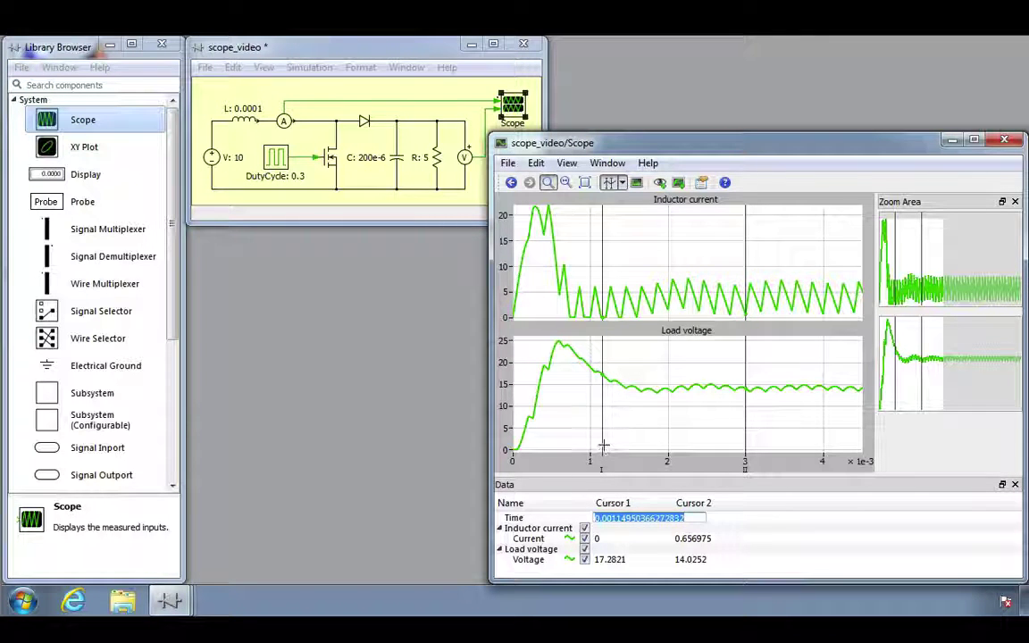
pyautogui.moveTo(603, 442); pyautogui.dragTo(595, 440)
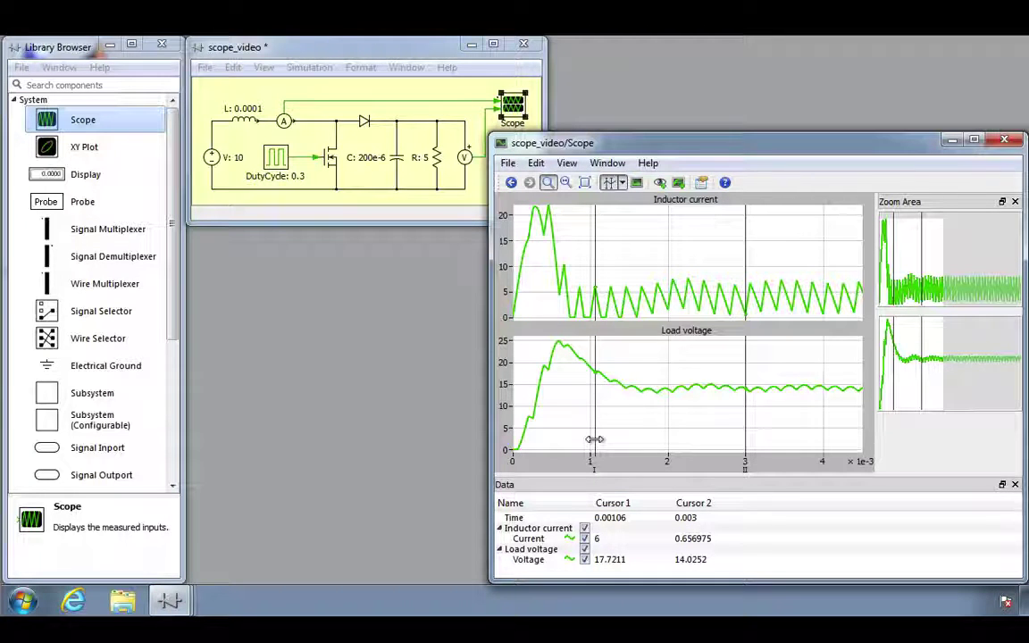
pyautogui.moveTo(595, 439); pyautogui.dragTo(608, 438)
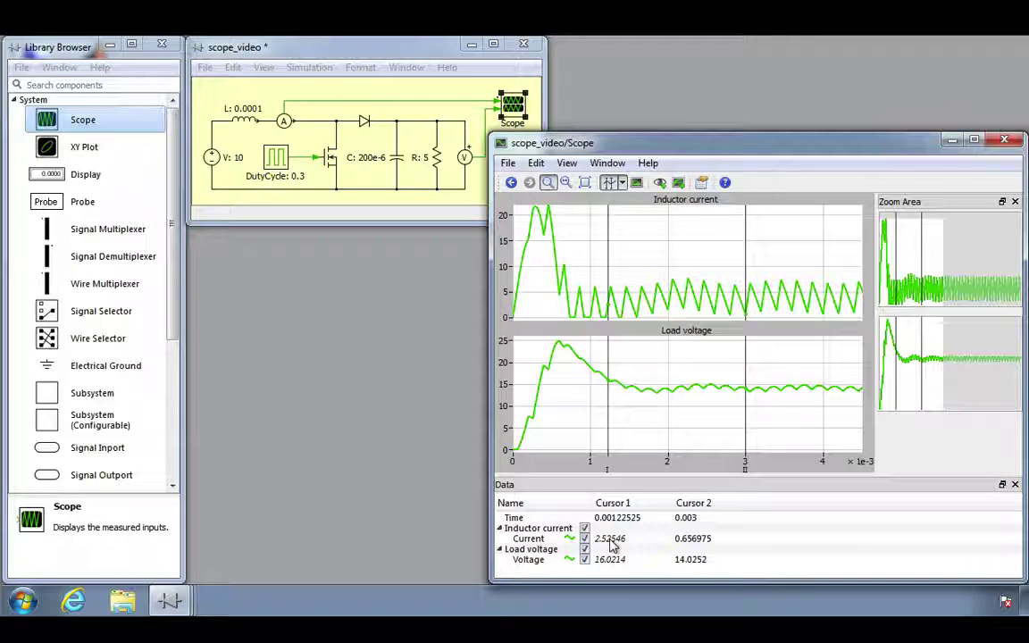
# Step: Add a Delta column to the cursor table and lock the 0.00177475 s cursor spacing
pyautogui.rightClick(777, 506)
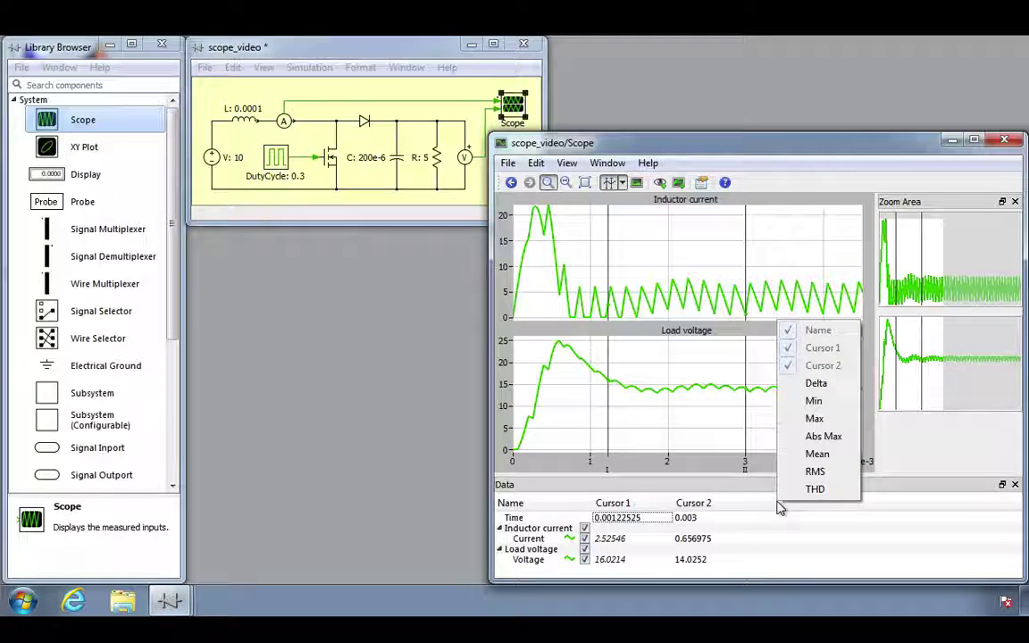
pyautogui.click(622, 183)
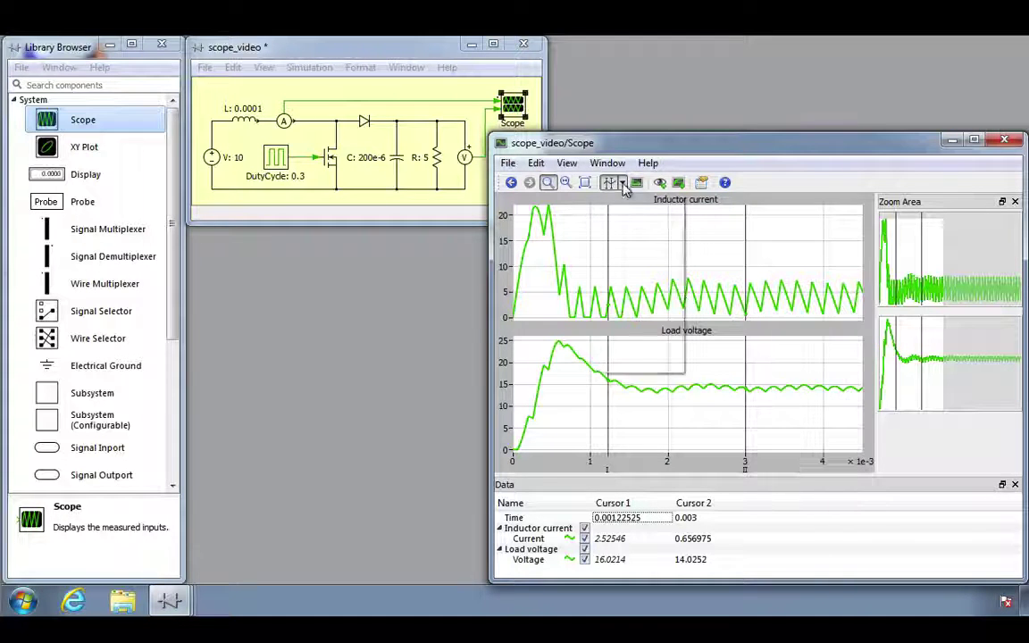
pyautogui.click(623, 183)
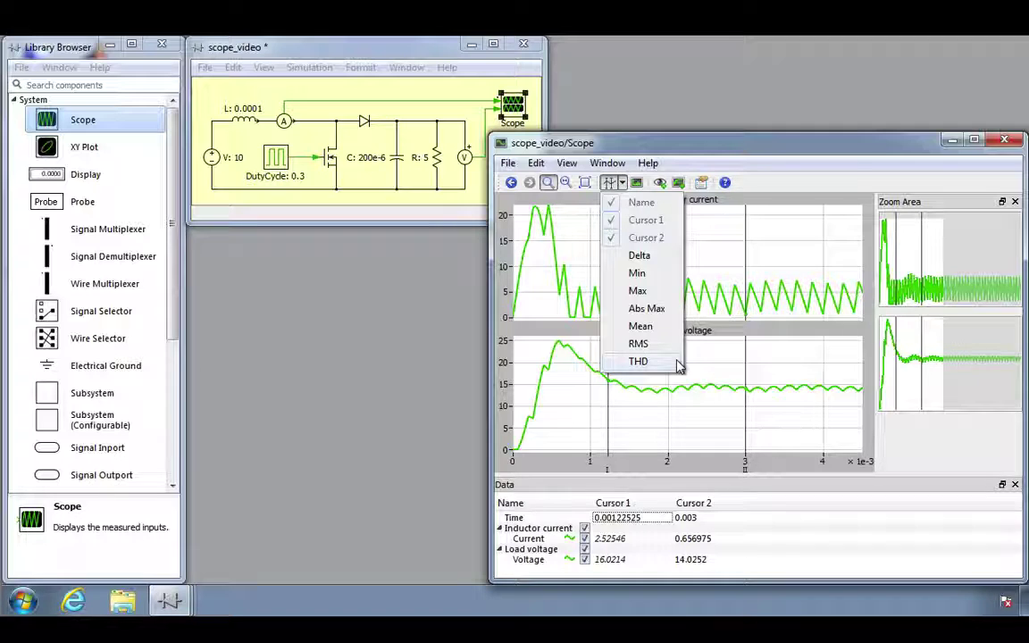
pyautogui.click(639, 255)
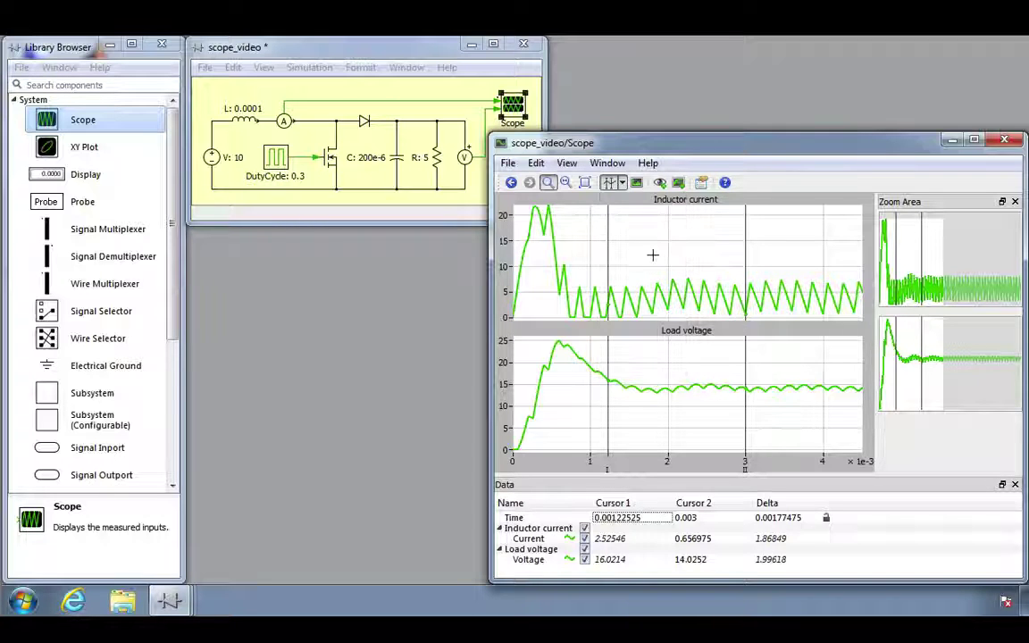
pyautogui.click(826, 519)
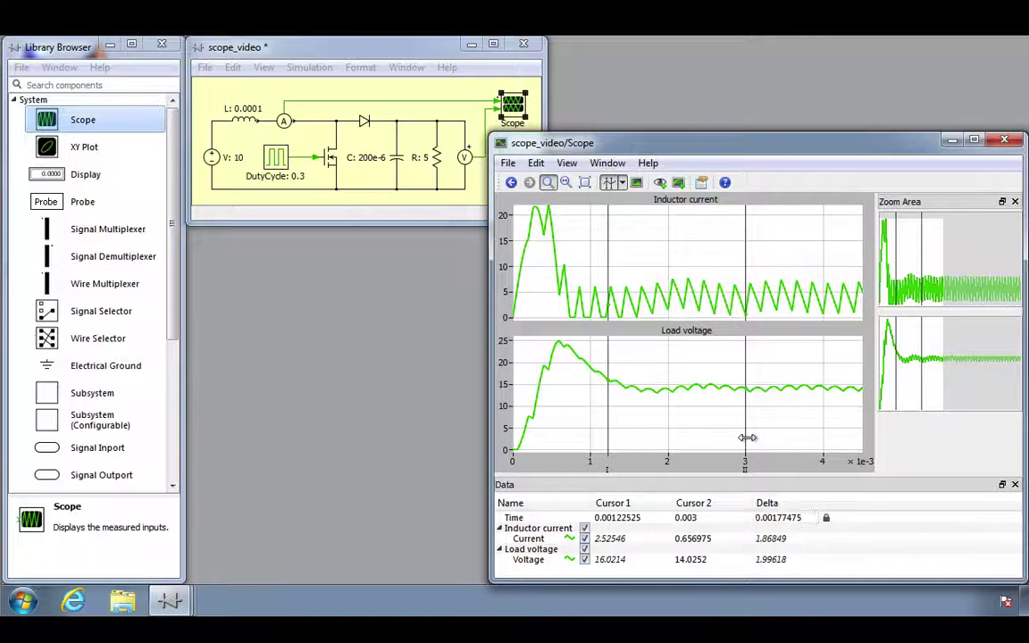
pyautogui.moveTo(746, 437)
pyautogui.mouseDown()
pyautogui.moveTo(704, 437)
pyautogui.moveTo(746, 436)
pyautogui.mouseUp()
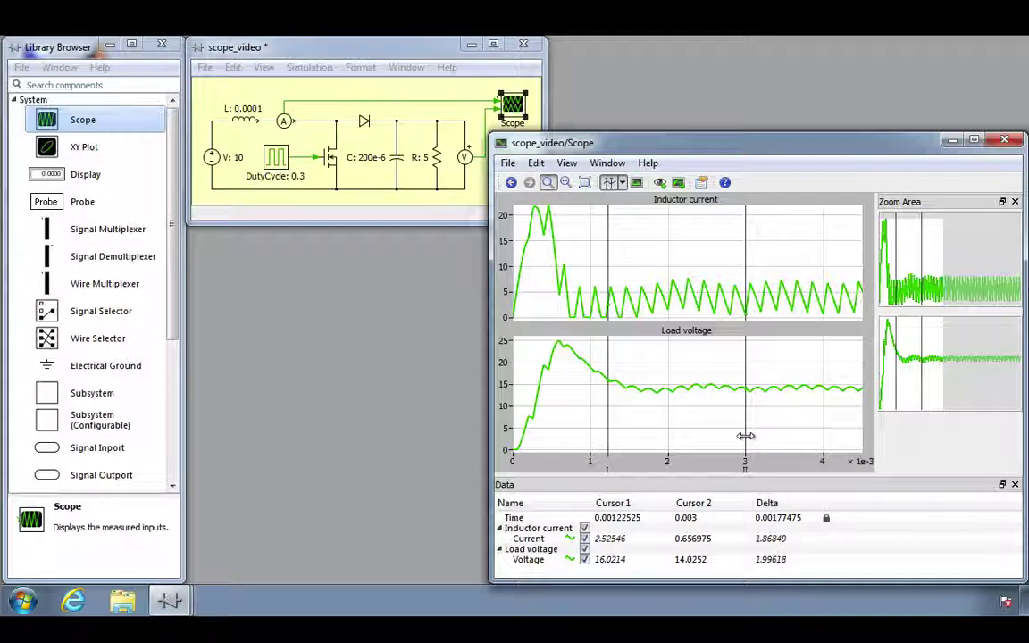
# Step: Change the cursor Delta Time to 0.002, moving the second cursor to 3.225 ms
pyautogui.doubleClick(777, 518)
pyautogui.moveTo(773, 518); pyautogui.dragTo(893, 519)
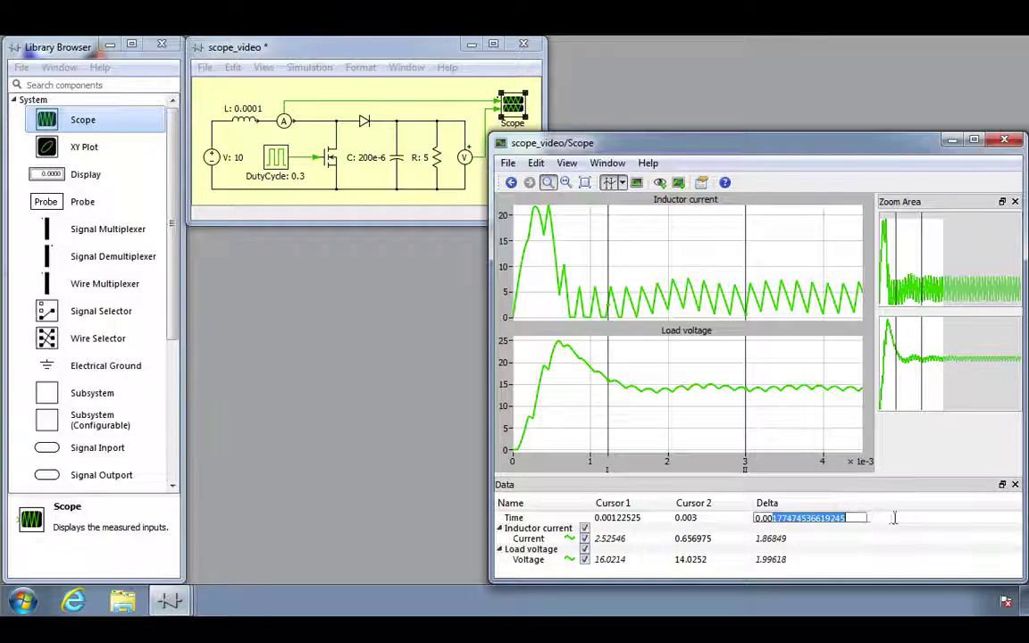
pyautogui.write('2')
pyautogui.press('Return')
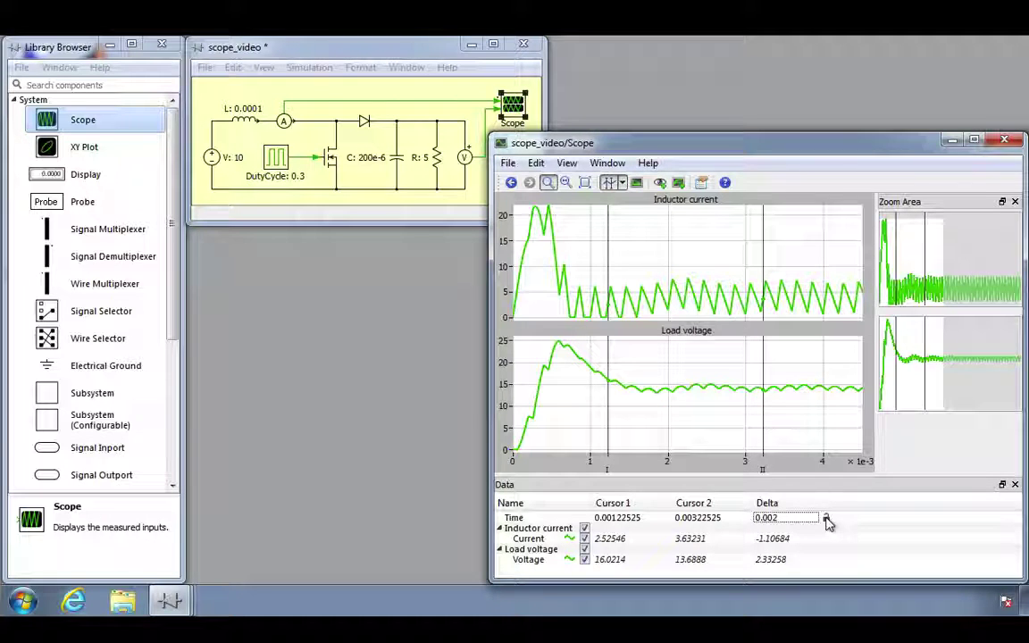
pyautogui.click(678, 184)
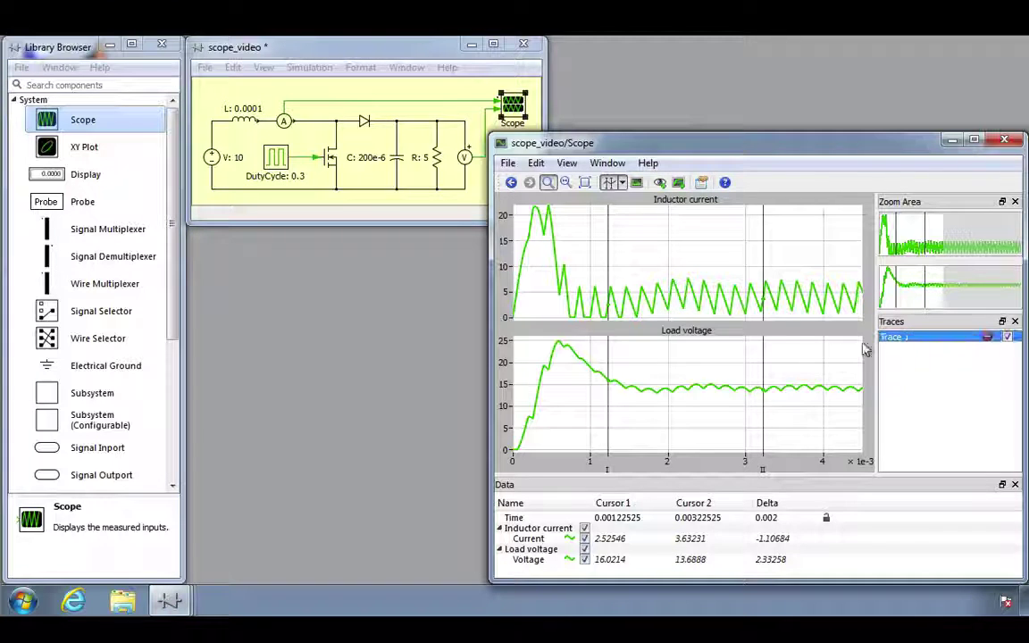
# Step: Set R1 to 4 Ω, rerun the simulation, and zoom into the overlaid start-up transient
pyautogui.doubleClick(436, 157)
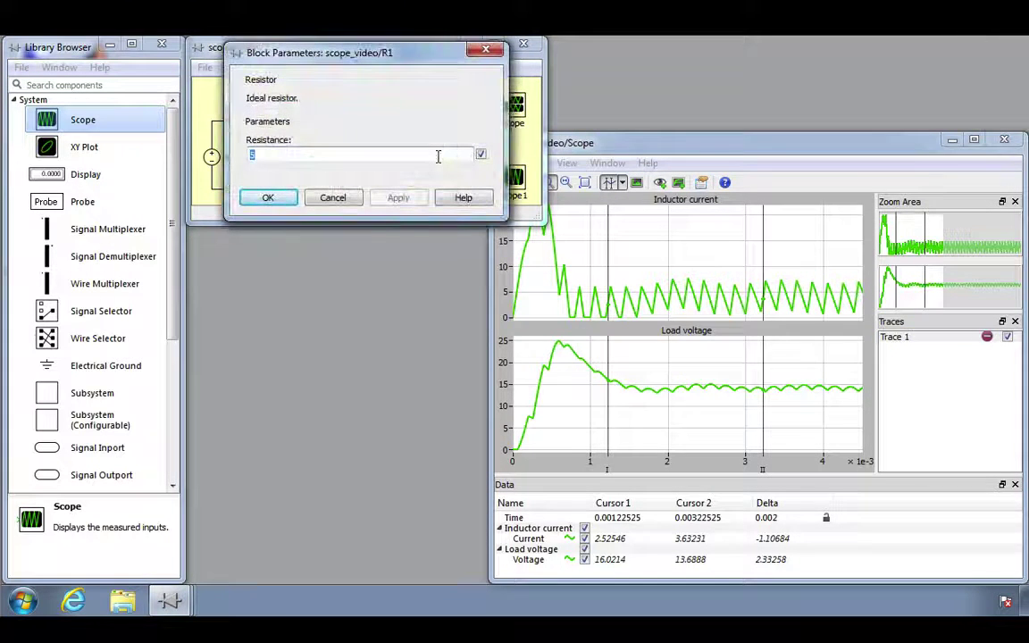
pyautogui.write('4')
pyautogui.press('Return')
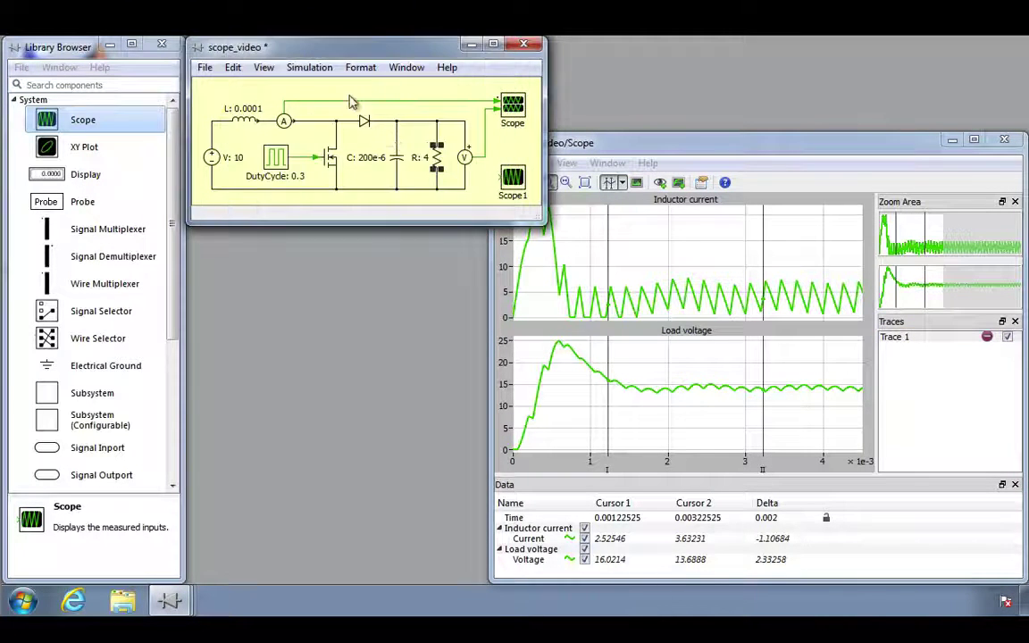
pyautogui.click(313, 67)
pyautogui.click(318, 86)
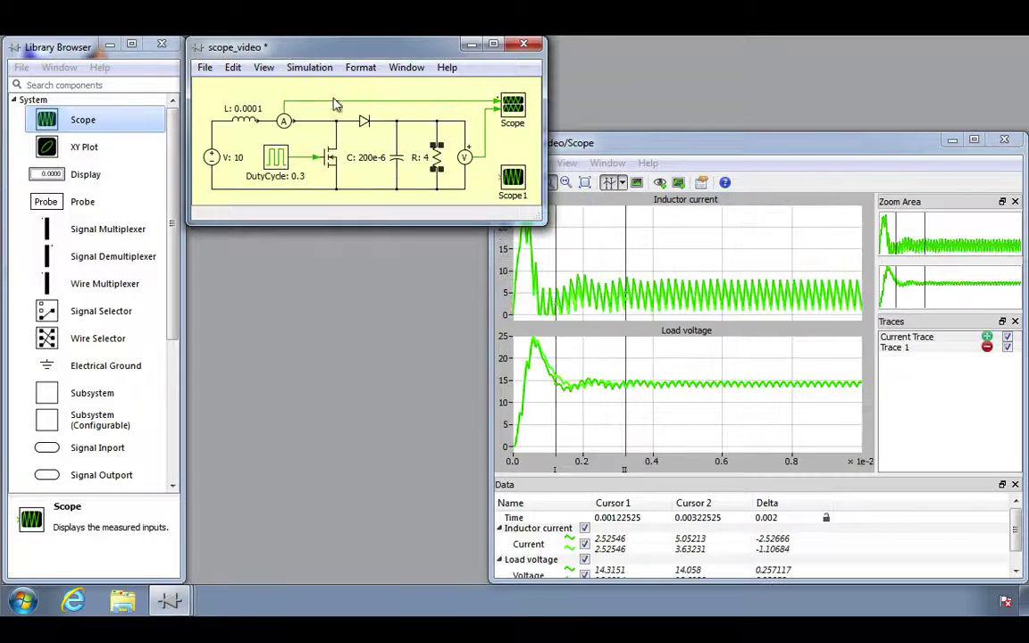
pyautogui.moveTo(532, 360); pyautogui.dragTo(507, 401)
pyautogui.moveTo(503, 376); pyautogui.dragTo(503, 412)
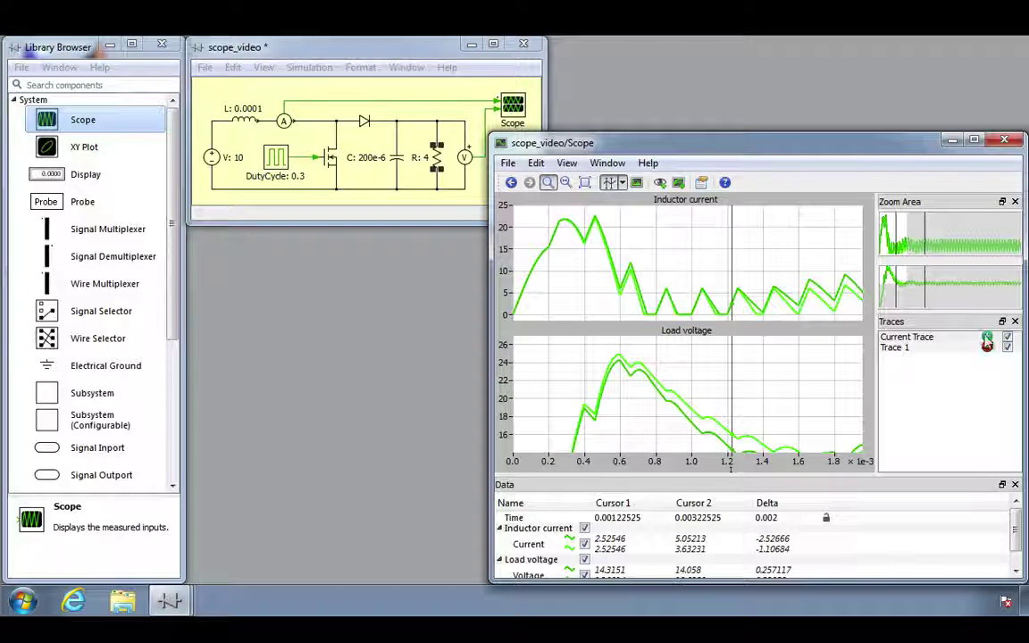
# Step: Store the current run as a held trace named R=4
pyautogui.click(987, 339)
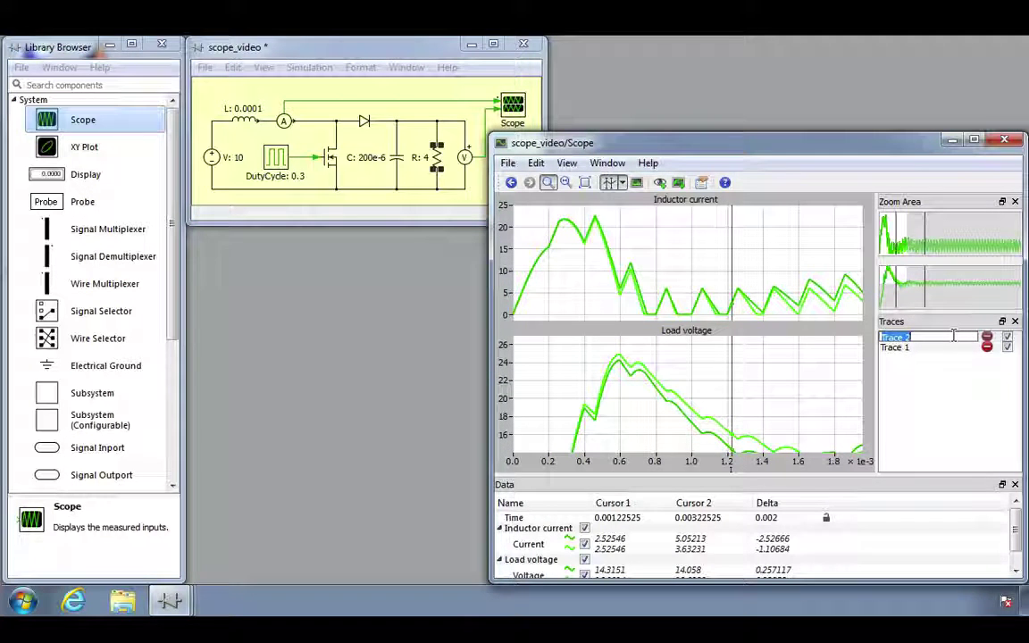
pyautogui.write('R=4')
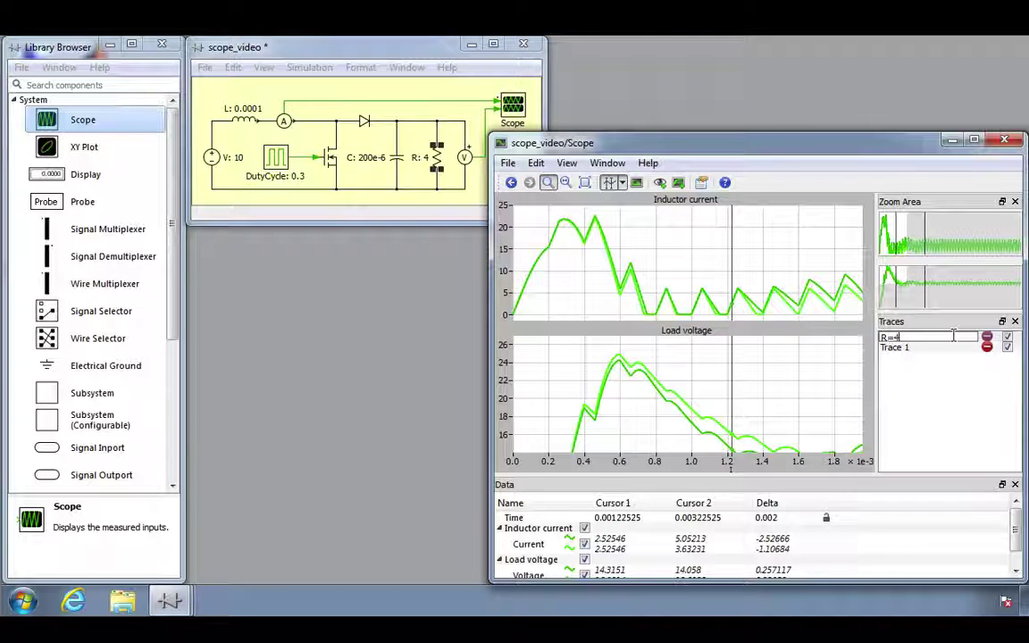
pyautogui.press('Return')
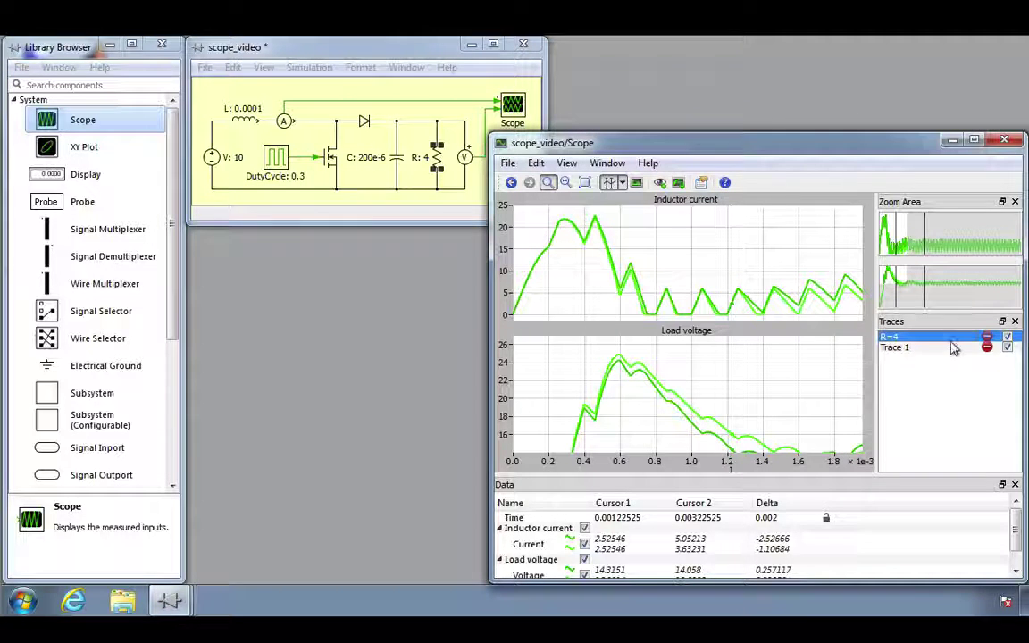
# Step: Move Trace 1 to the top of the trace list and rename it R=5
pyautogui.moveTo(953, 345); pyautogui.dragTo(953, 356)
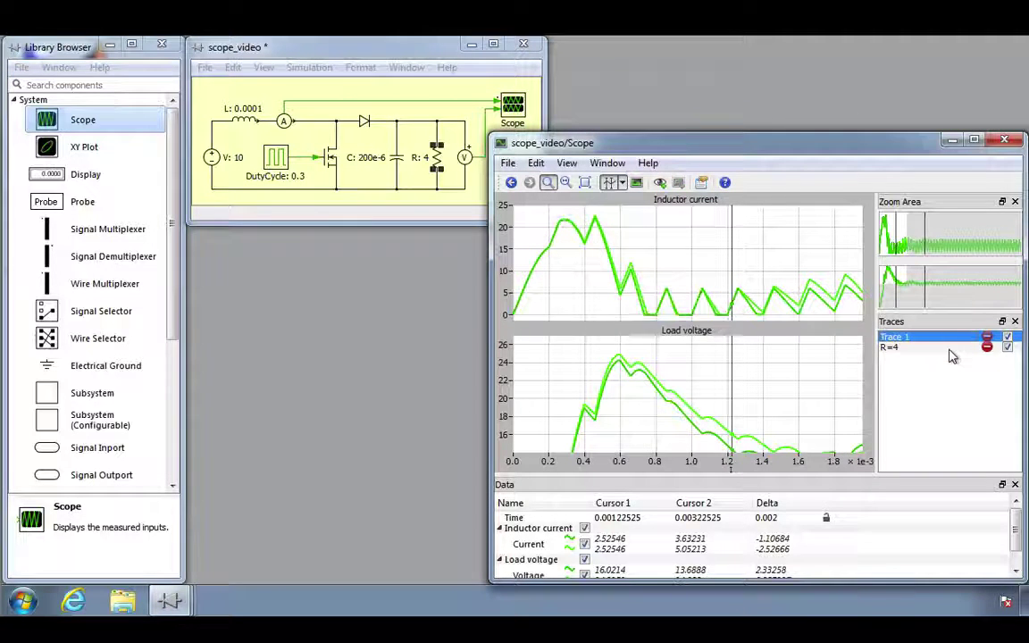
pyautogui.doubleClick(896, 337)
pyautogui.write('R=5')
pyautogui.press('Return')
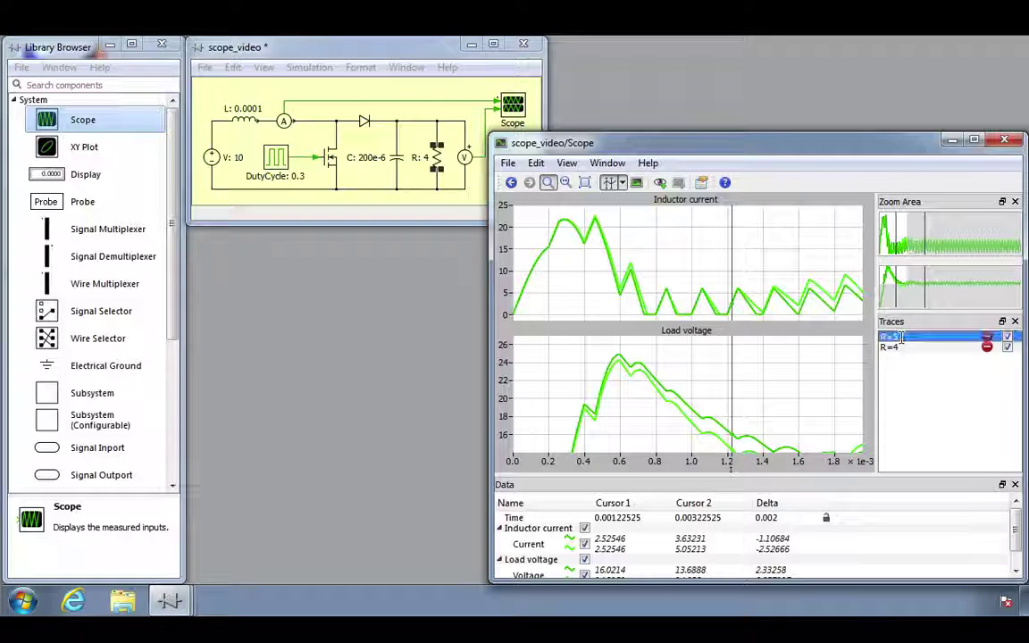
# Step: Hide and re-show the R=4 and R=5 curves to compare them, then check the scope file commands
pyautogui.click(1008, 347)
pyautogui.click(1008, 347)
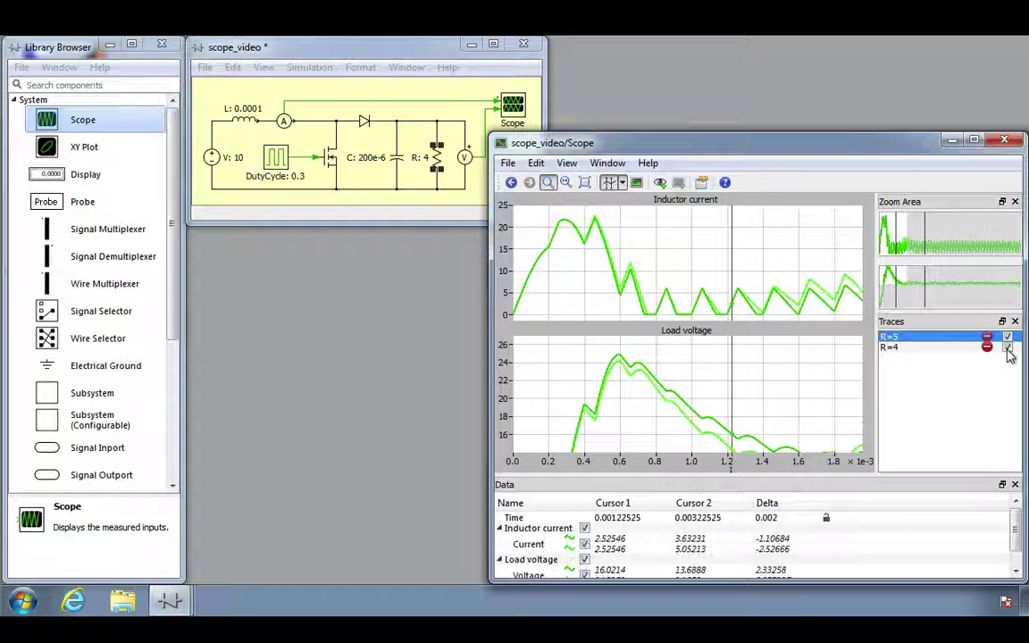
pyautogui.click(1008, 336)
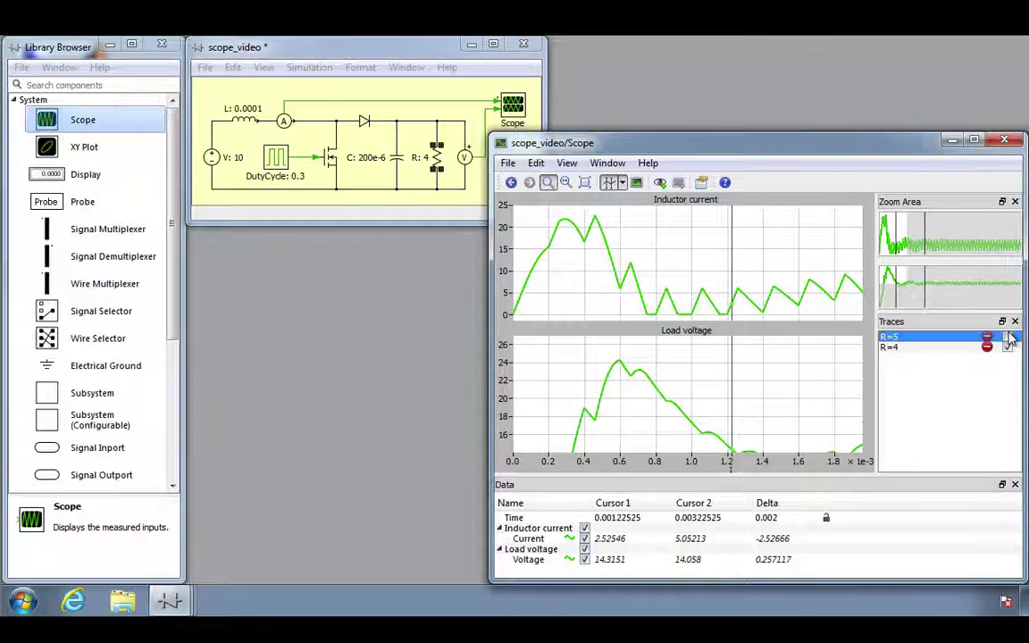
pyautogui.click(1009, 337)
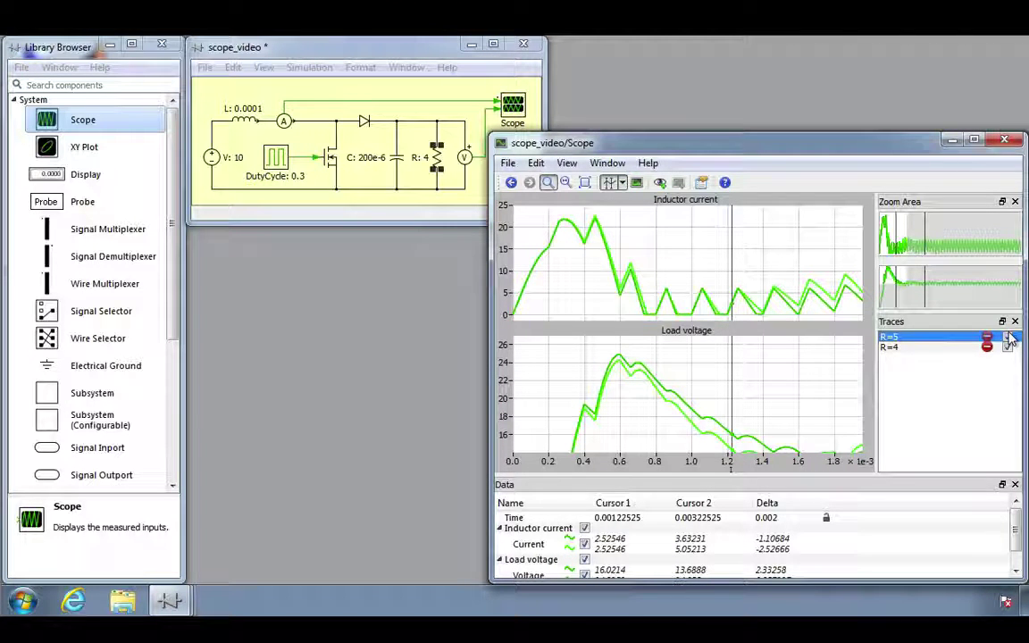
pyautogui.click(507, 164)
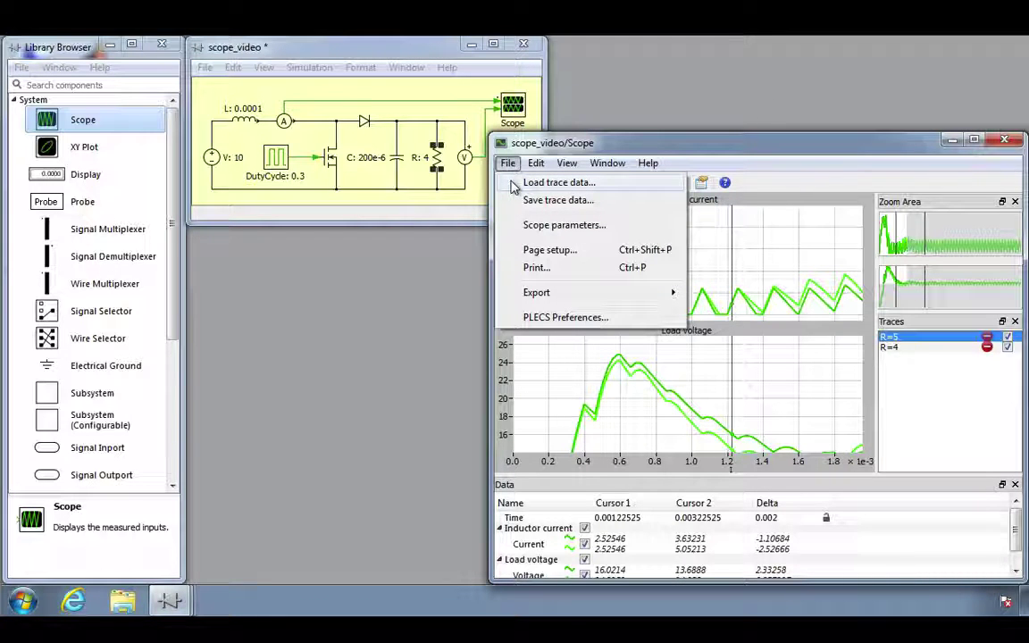
pyautogui.click(508, 164)
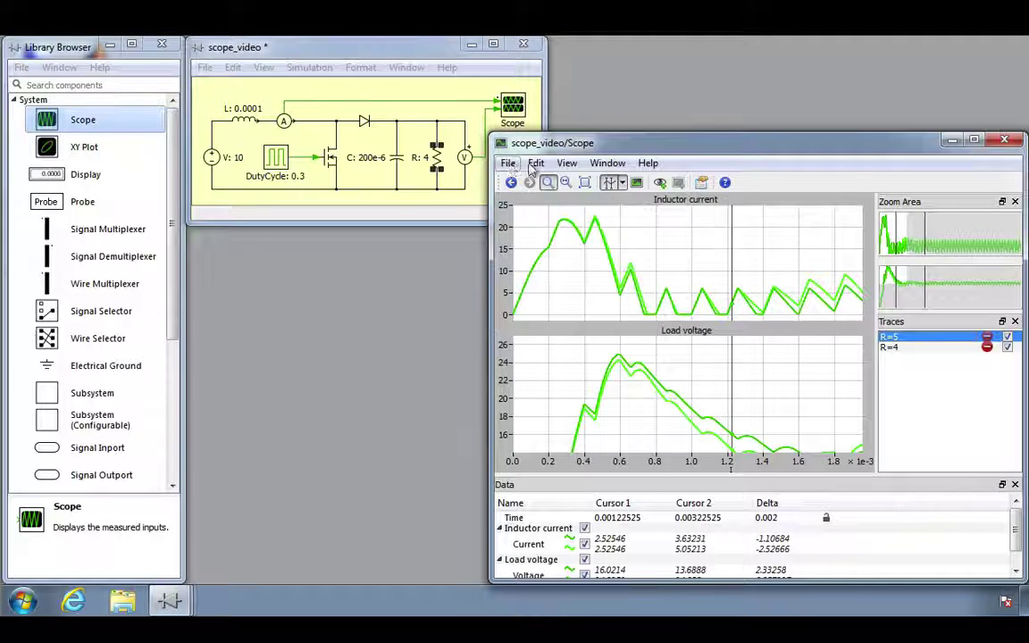
pyautogui.click(636, 182)
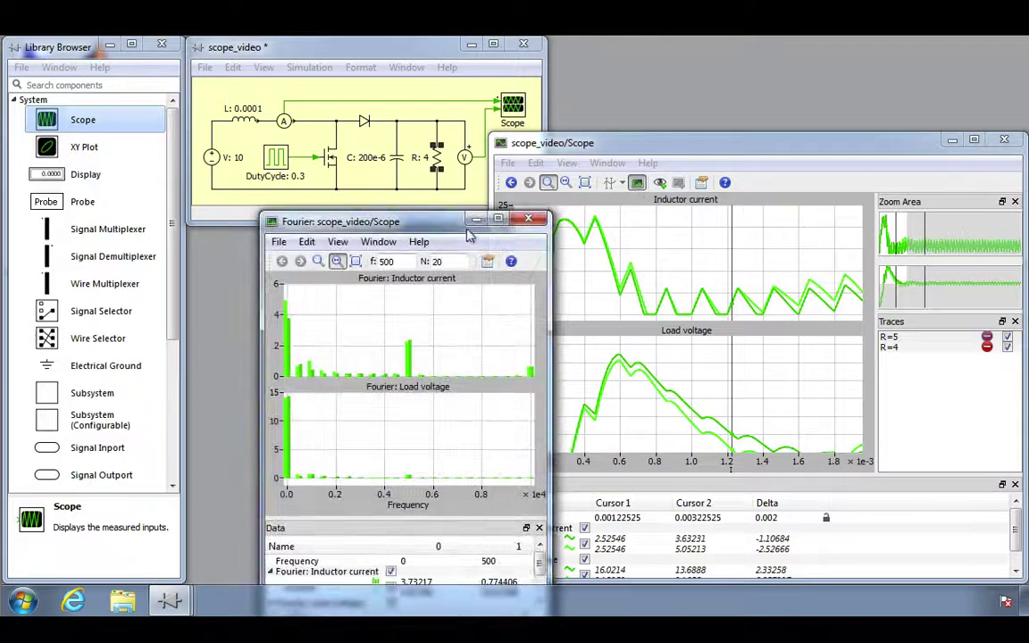
# Step: Move the Fourier window aside and shift Cursor 1 to about 0.92 ms, giving a 432.98 Hz base frequency
pyautogui.moveTo(436, 227); pyautogui.dragTo(362, 174)
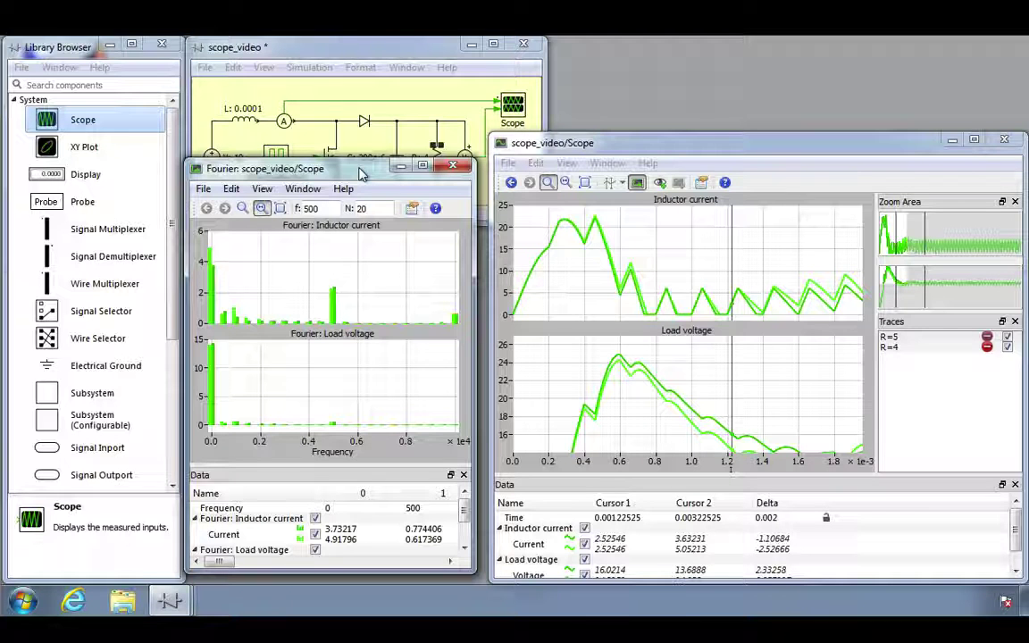
pyautogui.moveTo(729, 242); pyautogui.dragTo(674, 241)
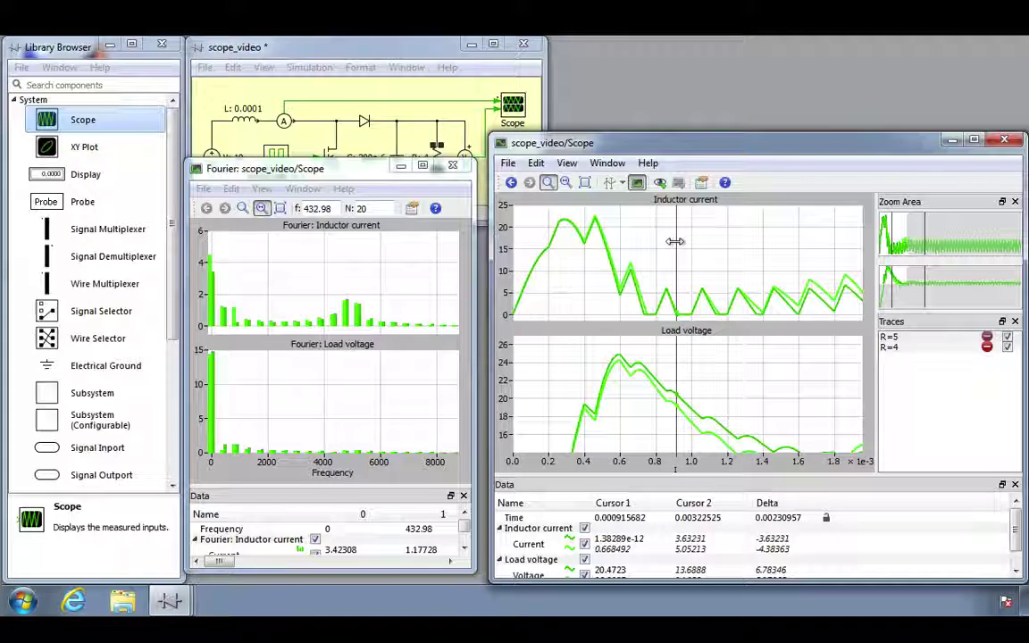
# Step: Zoom the Fourier spectra to the 3000–6000 Hz band, then closer on the inductor current harmonics
pyautogui.moveTo(386, 266)
pyautogui.mouseDown()
pyautogui.moveTo(317, 322)
pyautogui.moveTo(291, 327)
pyautogui.mouseUp()
pyautogui.moveTo(303, 275); pyautogui.dragTo(323, 327)
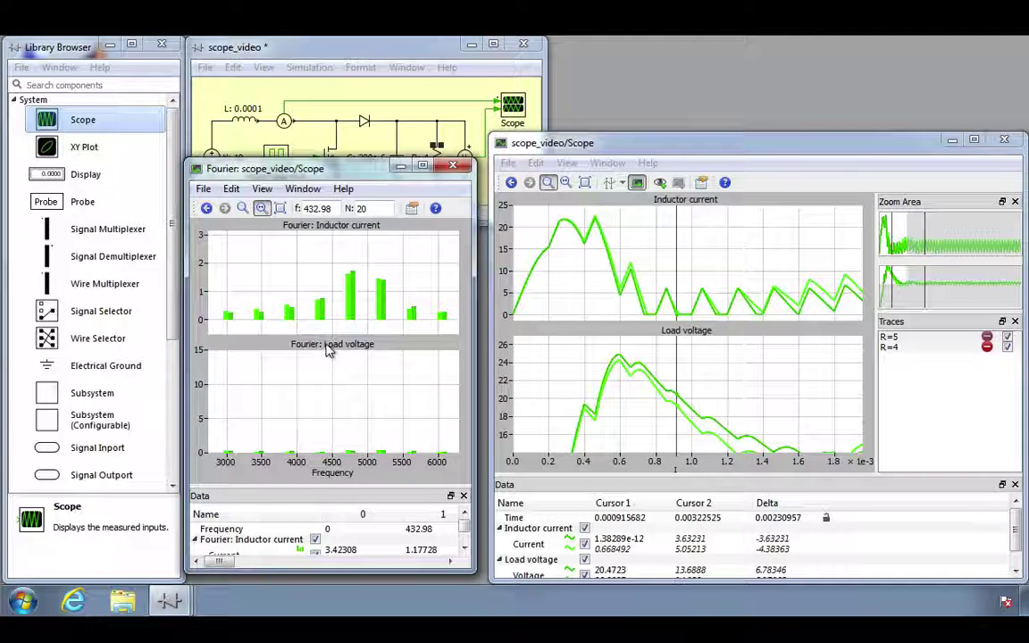
# Step: Keep the base frequency calculated from the cursor range and review the Fourier Scaling and Table data options unchanged
pyautogui.click(309, 209)
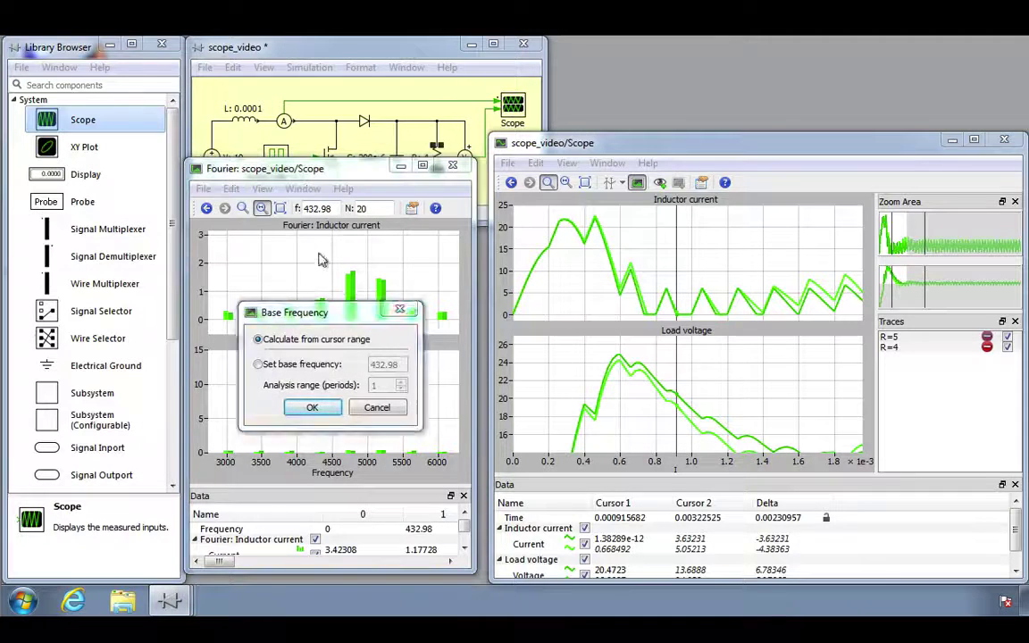
pyautogui.click(314, 408)
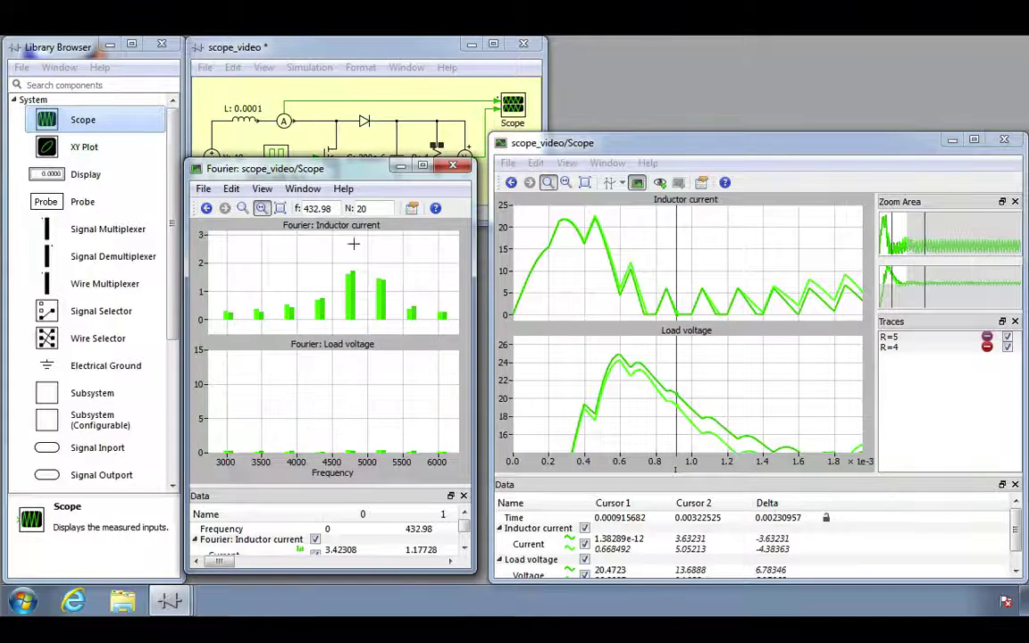
pyautogui.click(413, 209)
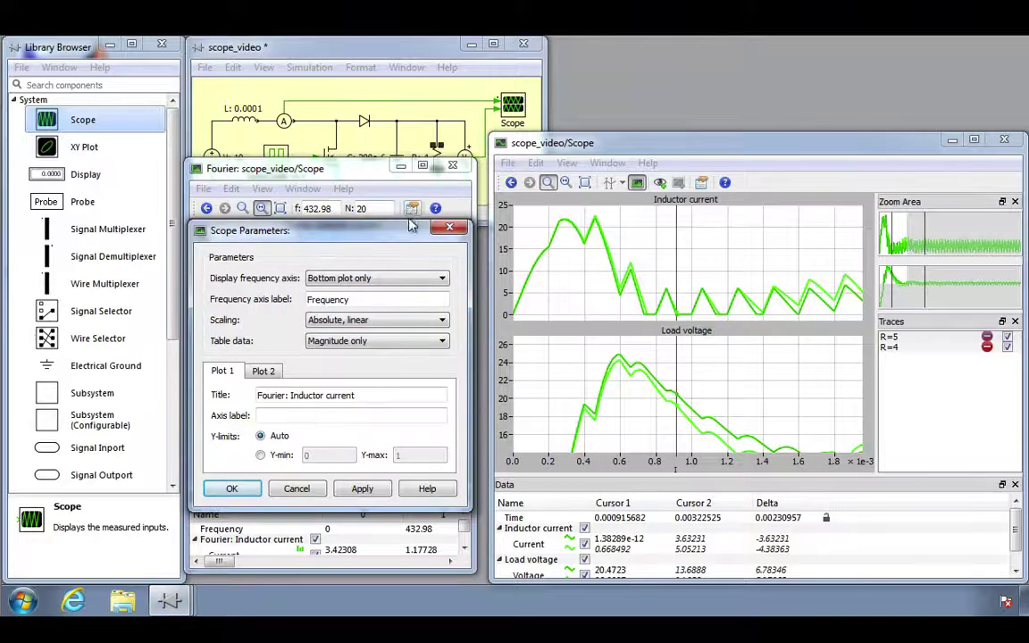
pyautogui.click(403, 322)
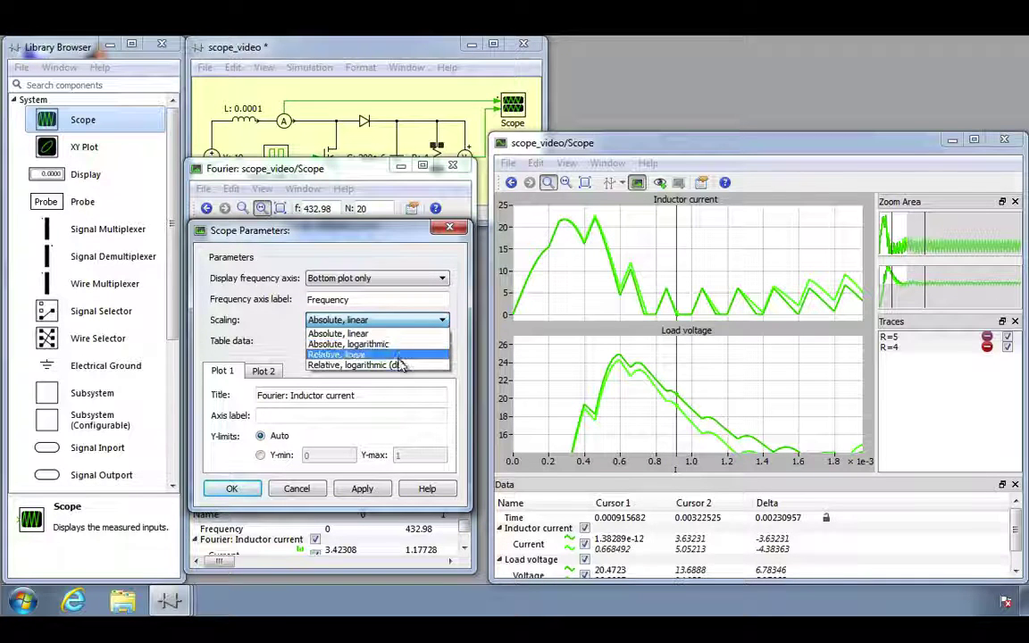
pyautogui.press('Escape')
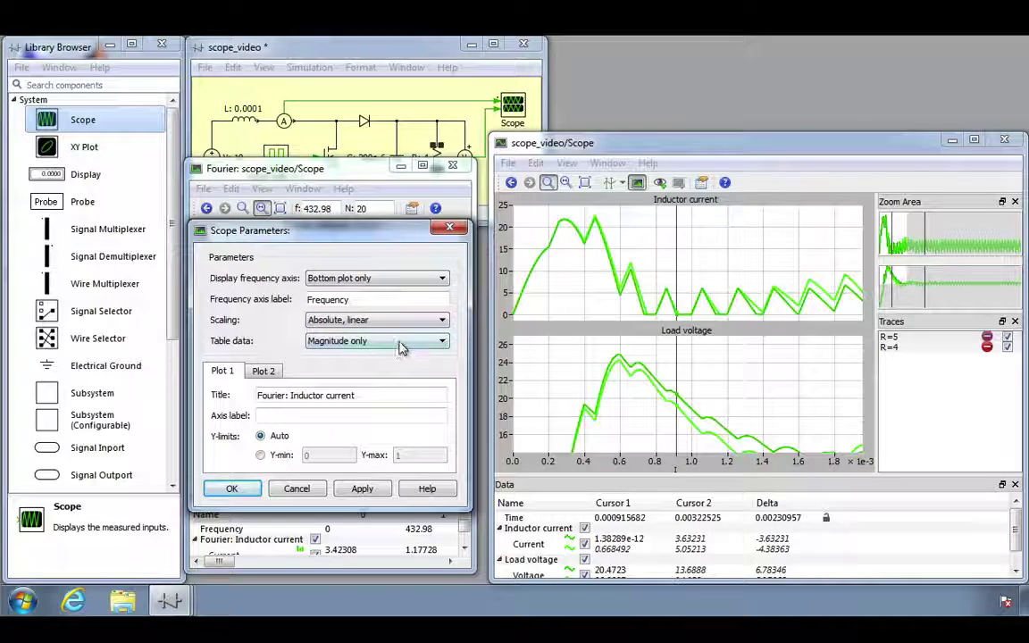
pyautogui.click(404, 344)
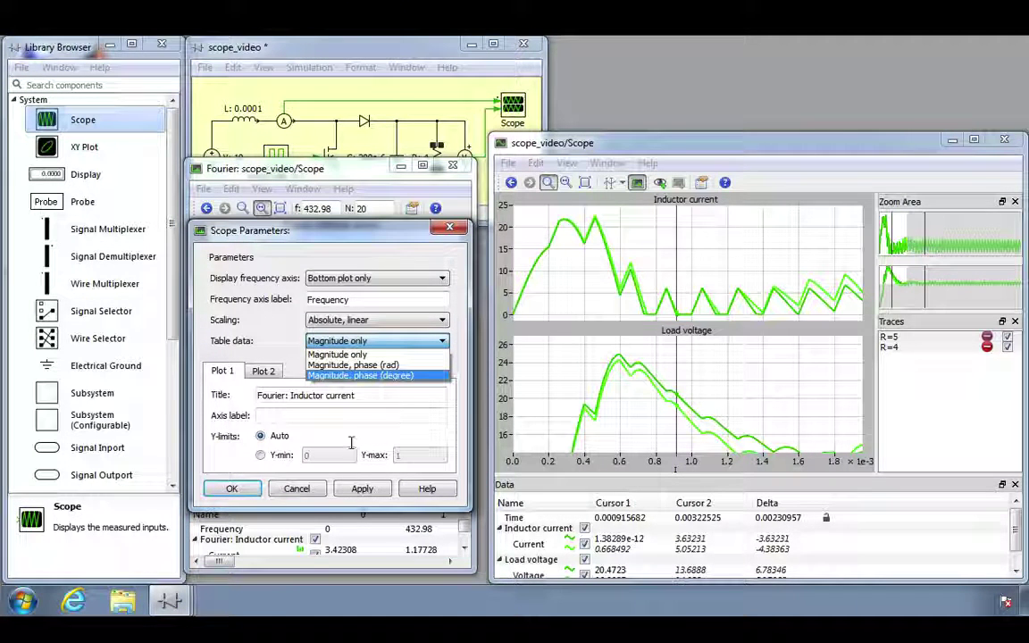
pyautogui.click(231, 488)
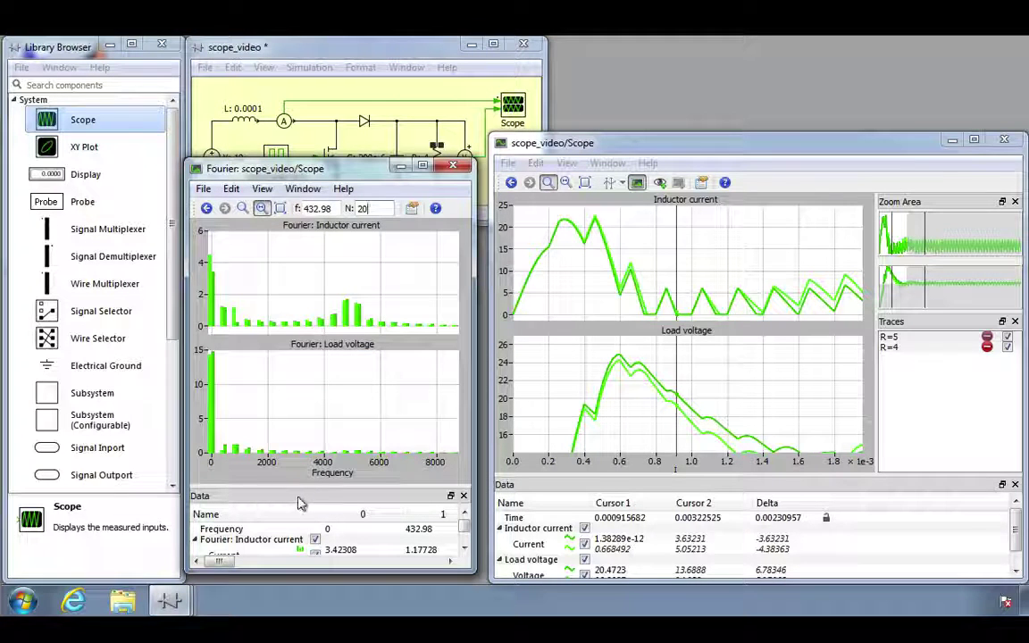
# Step: Enlarge the Fourier data table and copy the inductor current and load voltage harmonic values to the clipboard
pyautogui.moveTo(301, 487); pyautogui.dragTo(301, 457)
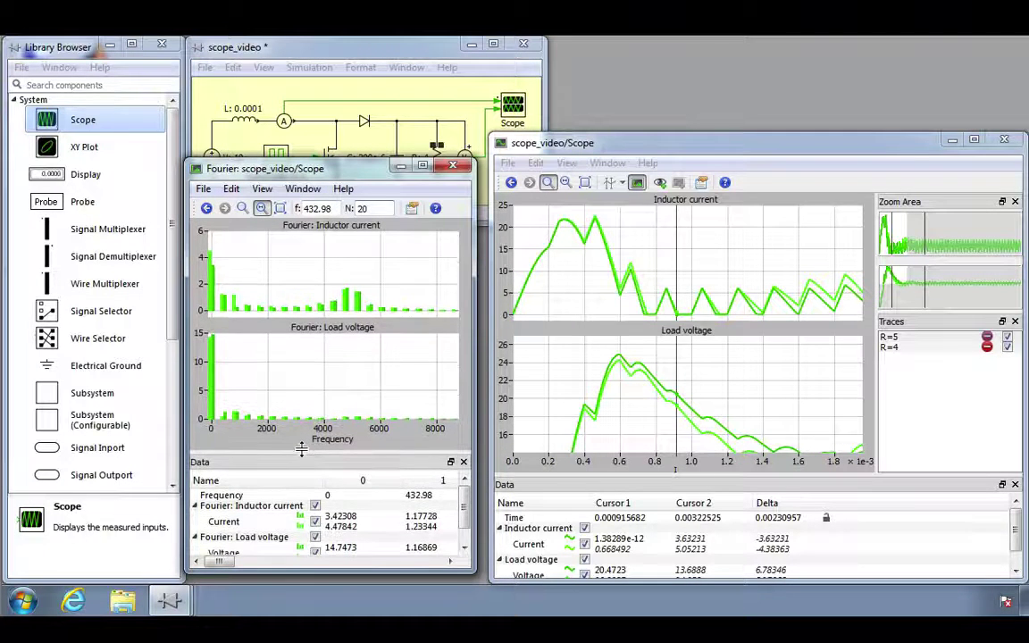
pyautogui.rightClick(378, 527)
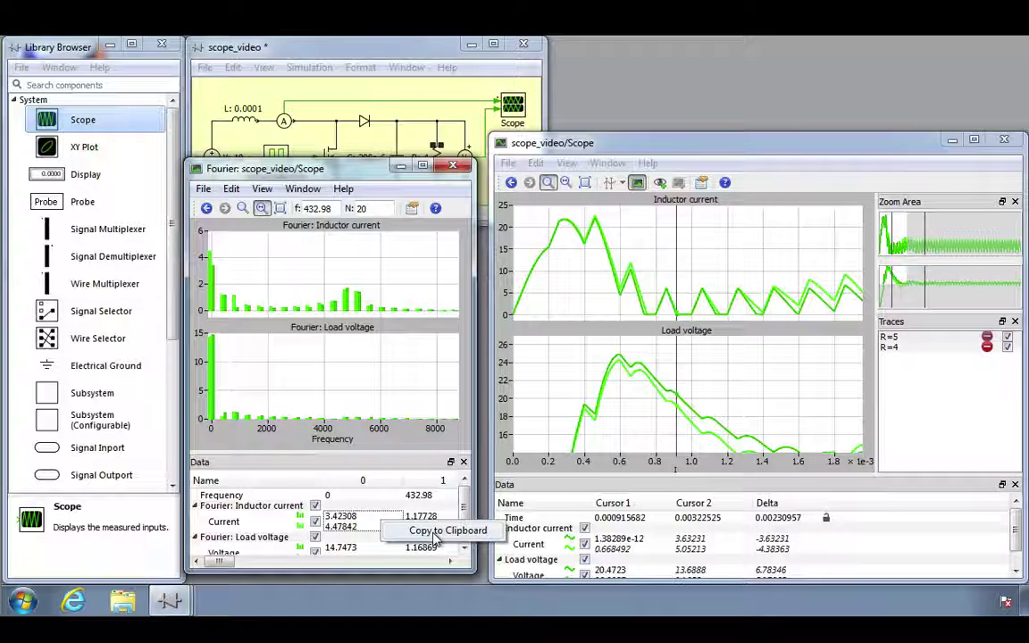
pyautogui.rightClick(405, 393)
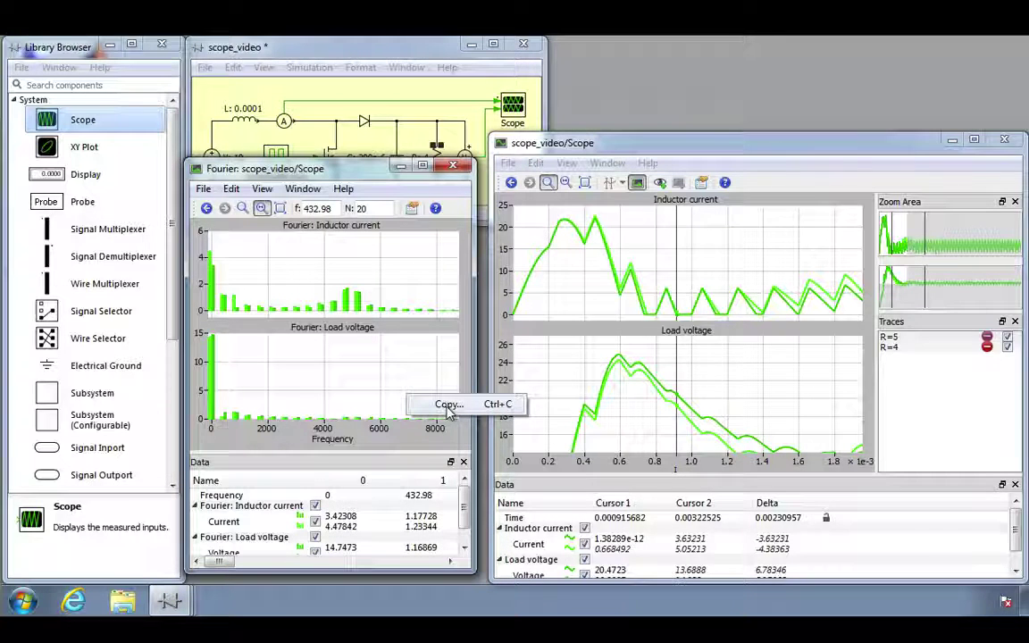
pyautogui.click(453, 169)
# Step: Close the Fourier window and keep the White scope background under PLECS Preferences' Scope Colors
pyautogui.click(453, 169)
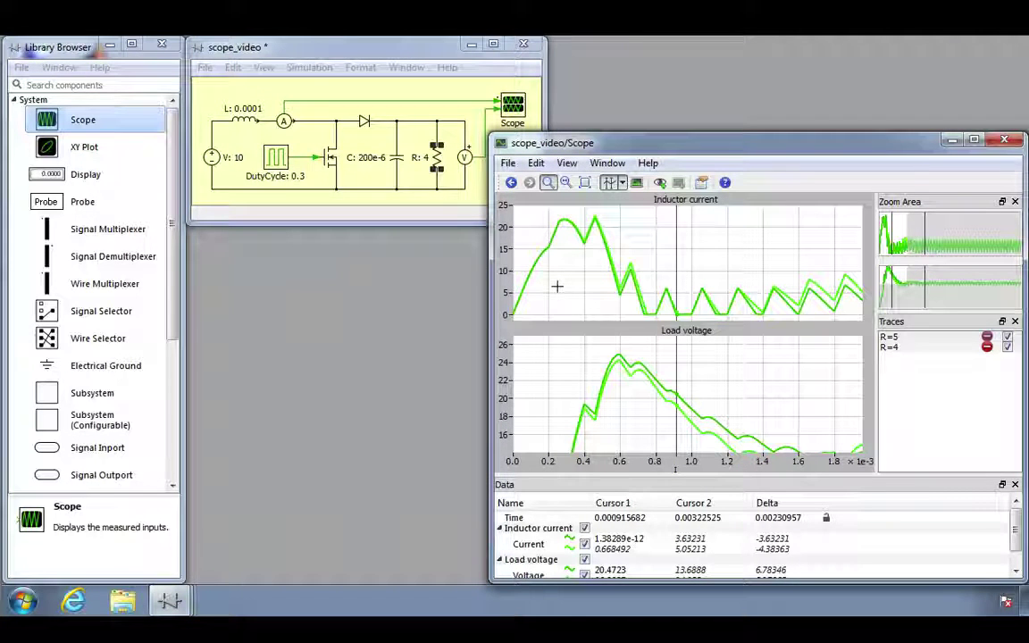
pyautogui.click(508, 165)
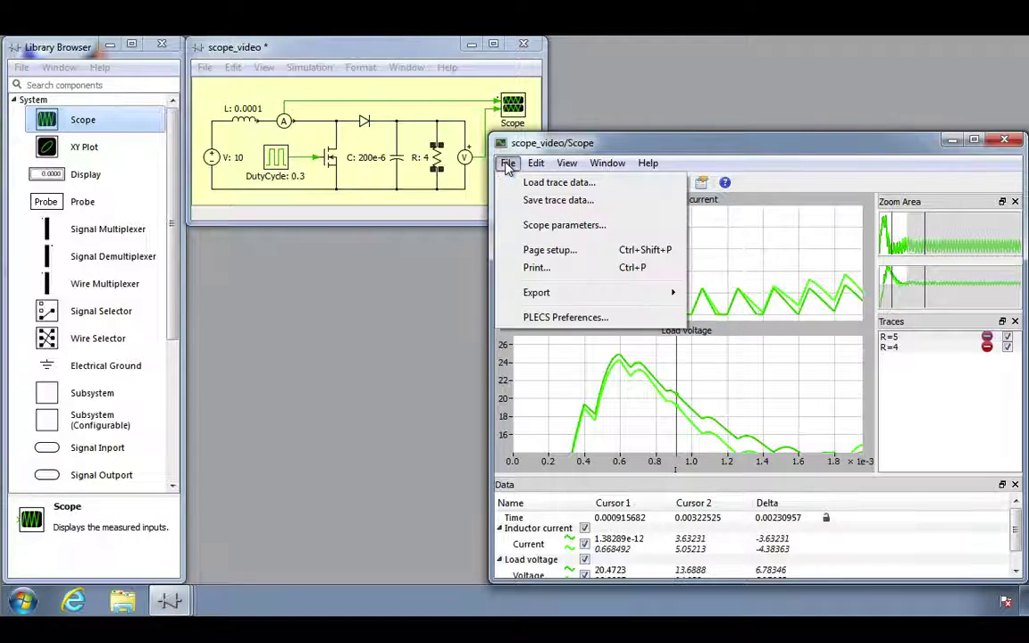
pyautogui.click(568, 318)
pyautogui.click(543, 141)
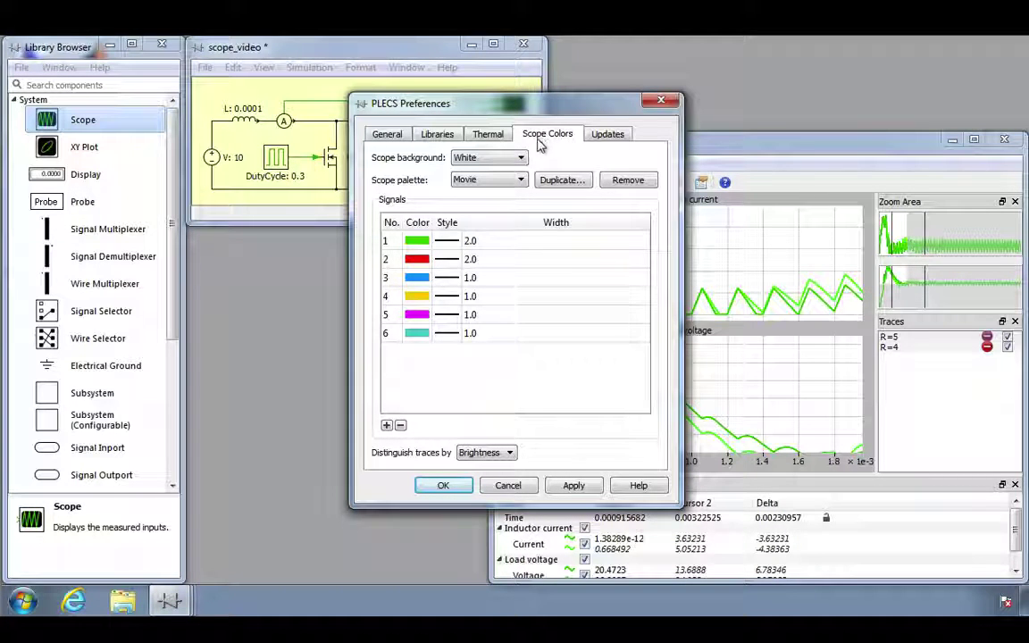
pyautogui.click(522, 158)
pyautogui.click(524, 158)
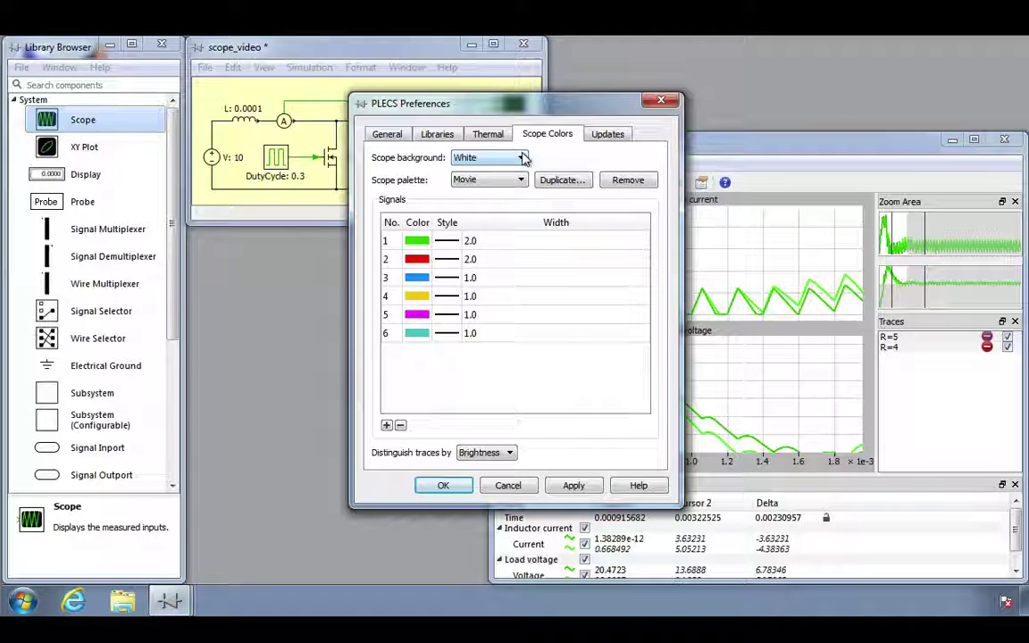
pyautogui.click(452, 490)
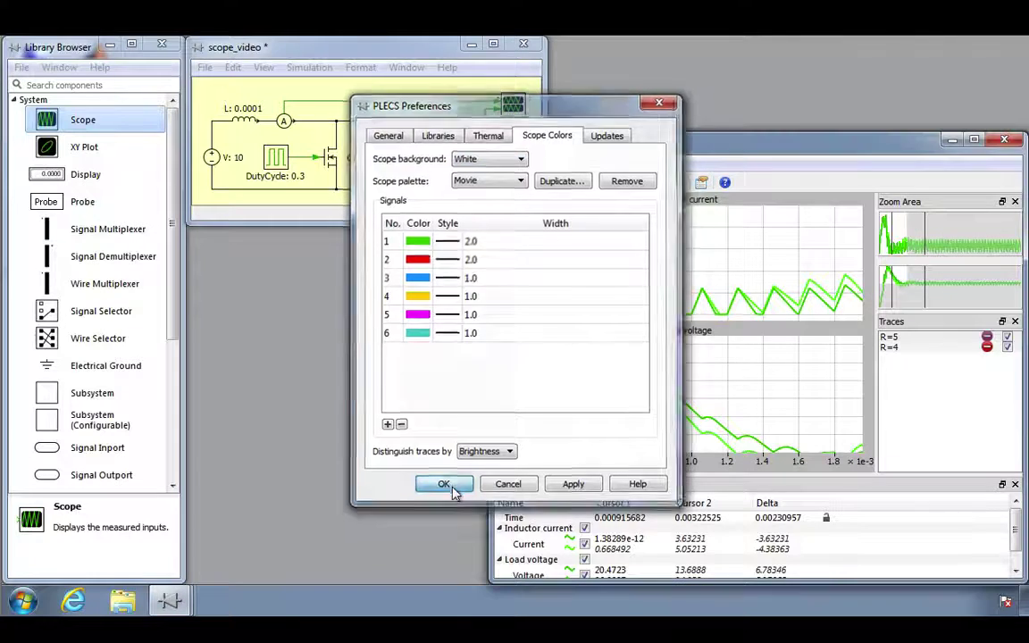
pyautogui.rightClick(636, 392)
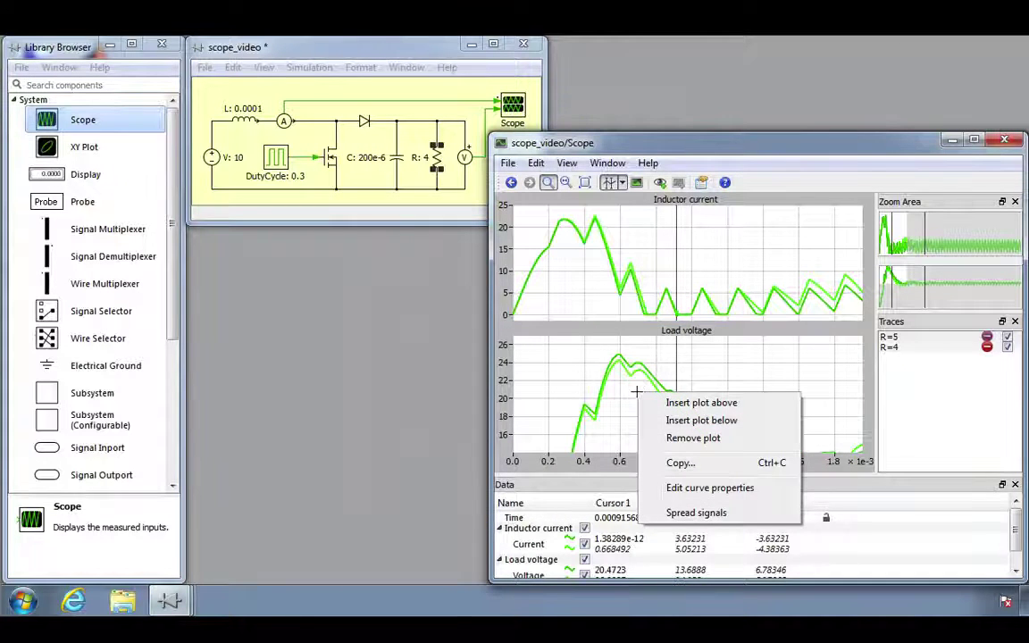
# Step: Change the R=5 load voltage curve colour to green (Red 0, Green 204, Blue 0)
pyautogui.click(684, 487)
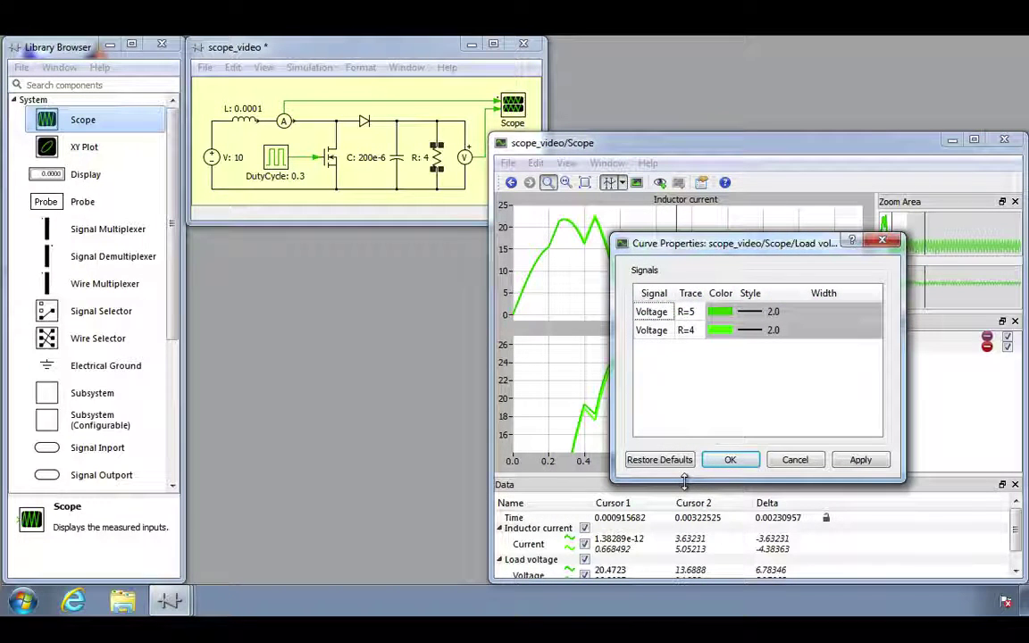
pyautogui.doubleClick(718, 312)
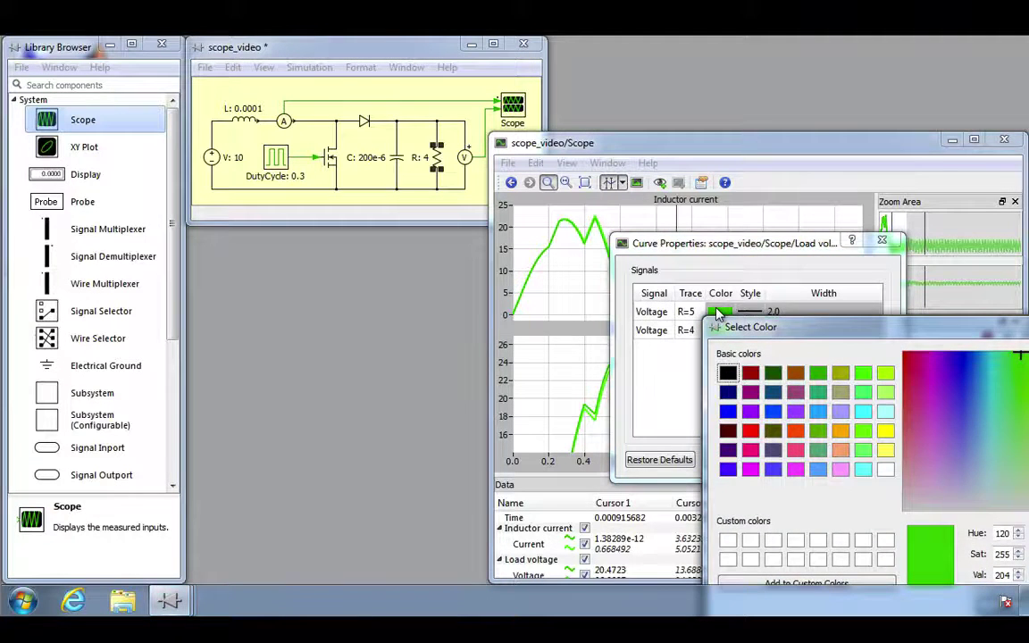
pyautogui.moveTo(764, 327); pyautogui.dragTo(565, 209)
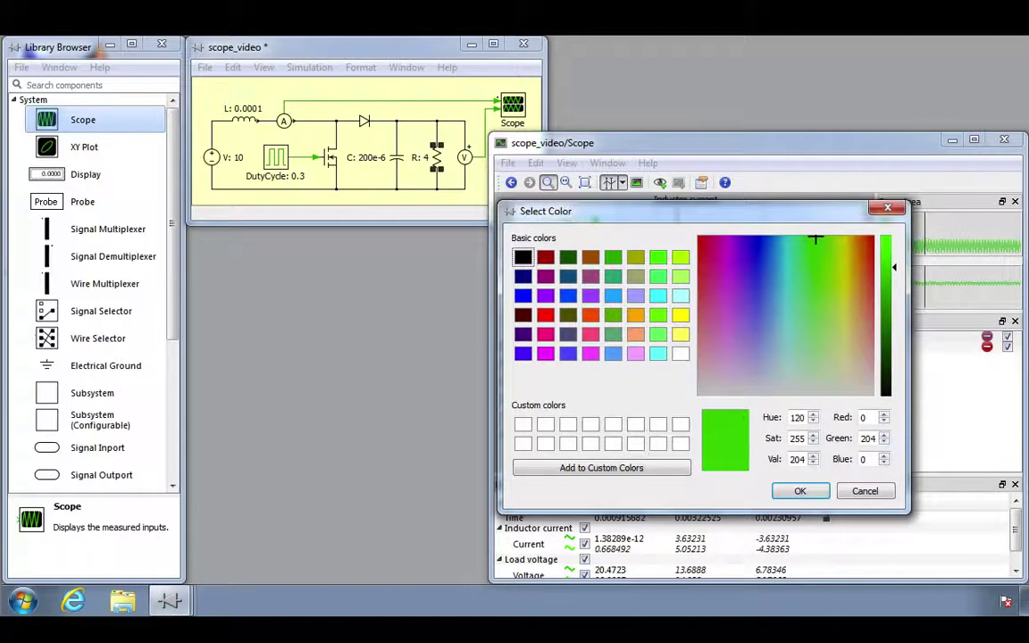
pyautogui.click(791, 491)
pyautogui.click(745, 460)
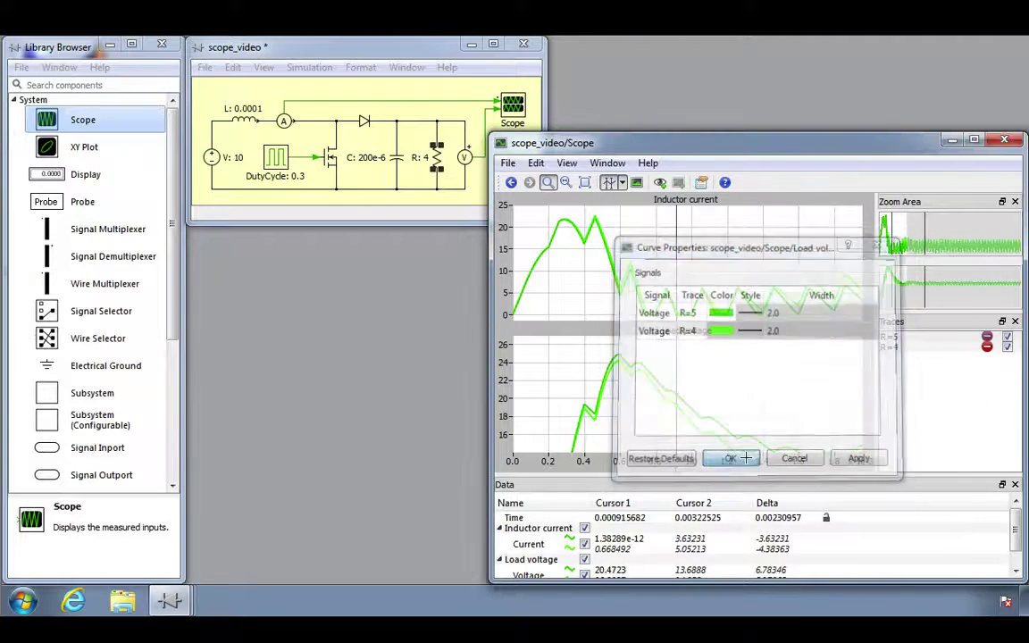
pyautogui.click(507, 164)
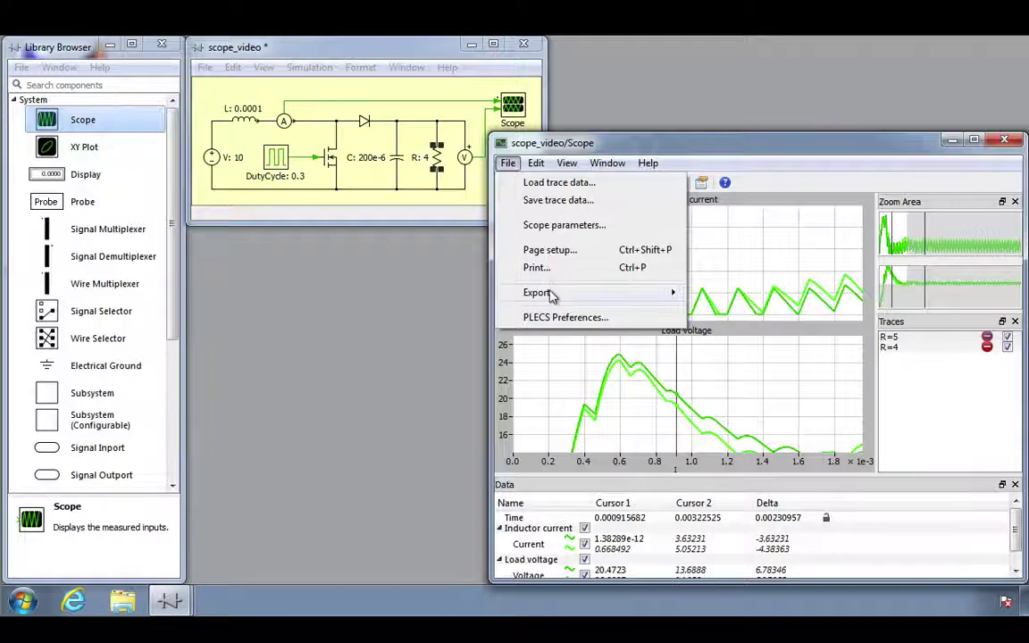
# Step: Show the Scope's File > Export submenu for the plotted traces
pyautogui.moveTo(554, 298)
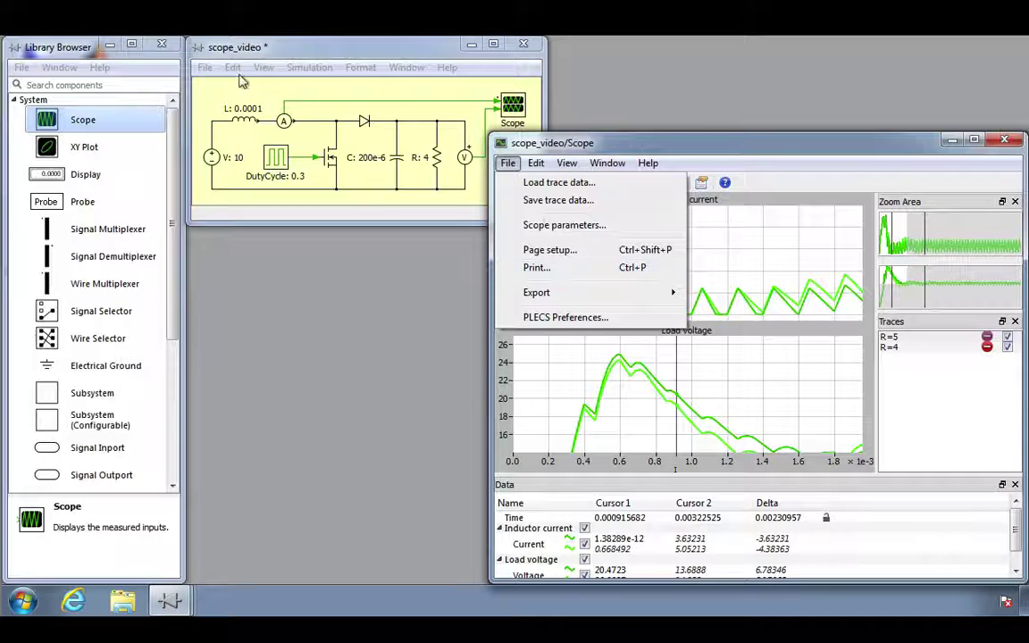
pyautogui.click(205, 68)
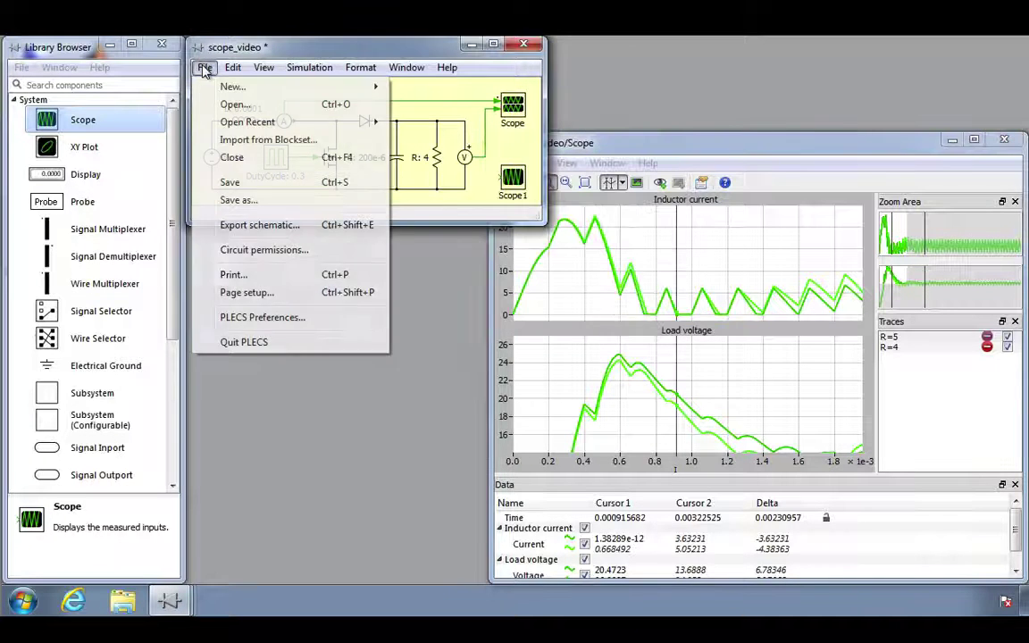
# Step: Review the schematic export file types without saving, then copy the circuit diagram as an image
pyautogui.click(284, 226)
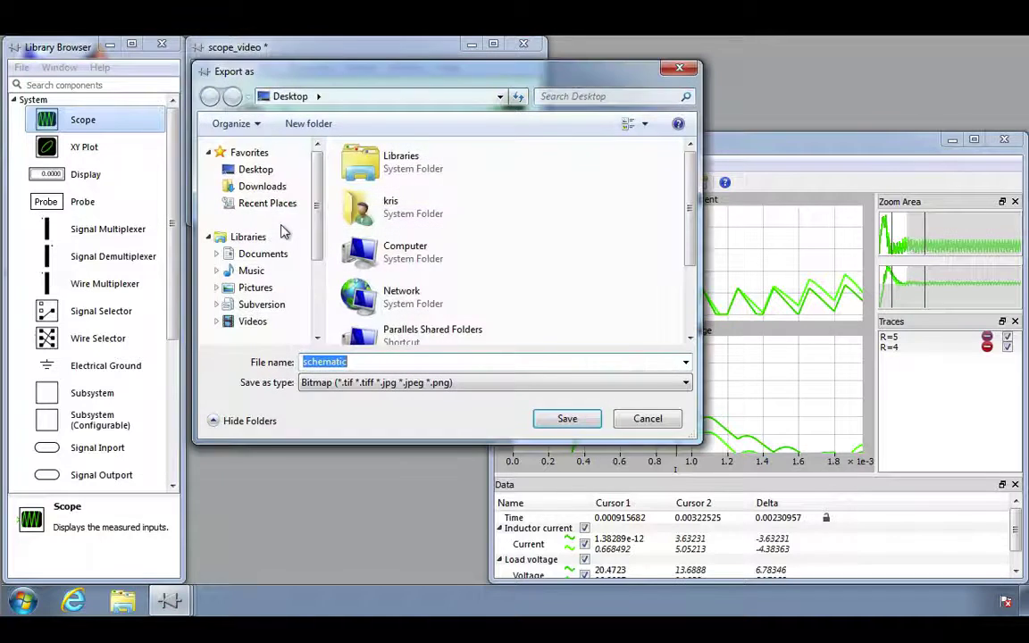
pyautogui.click(539, 384)
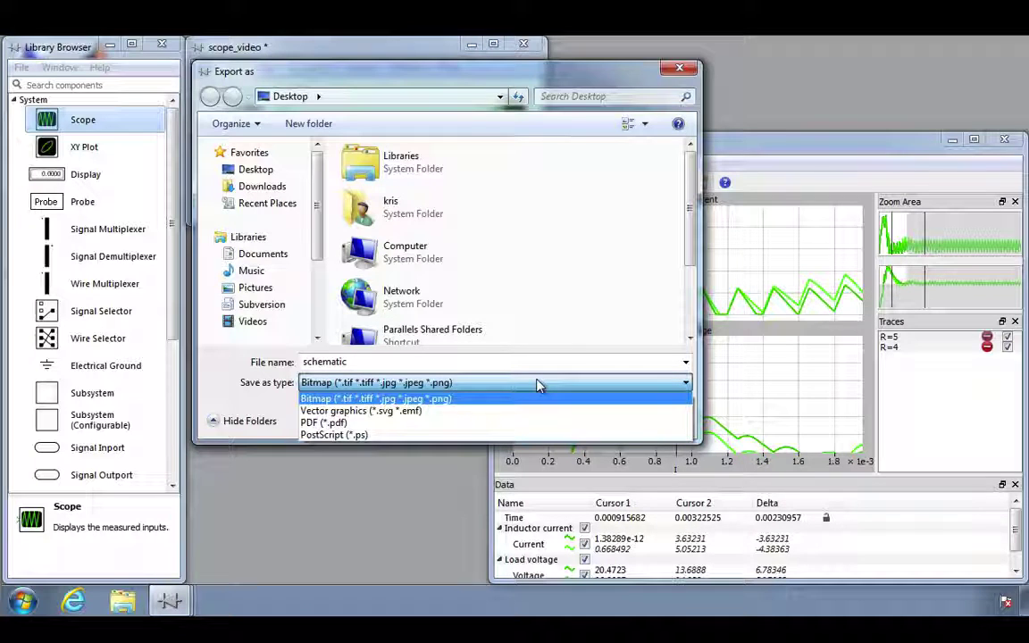
pyautogui.click(539, 384)
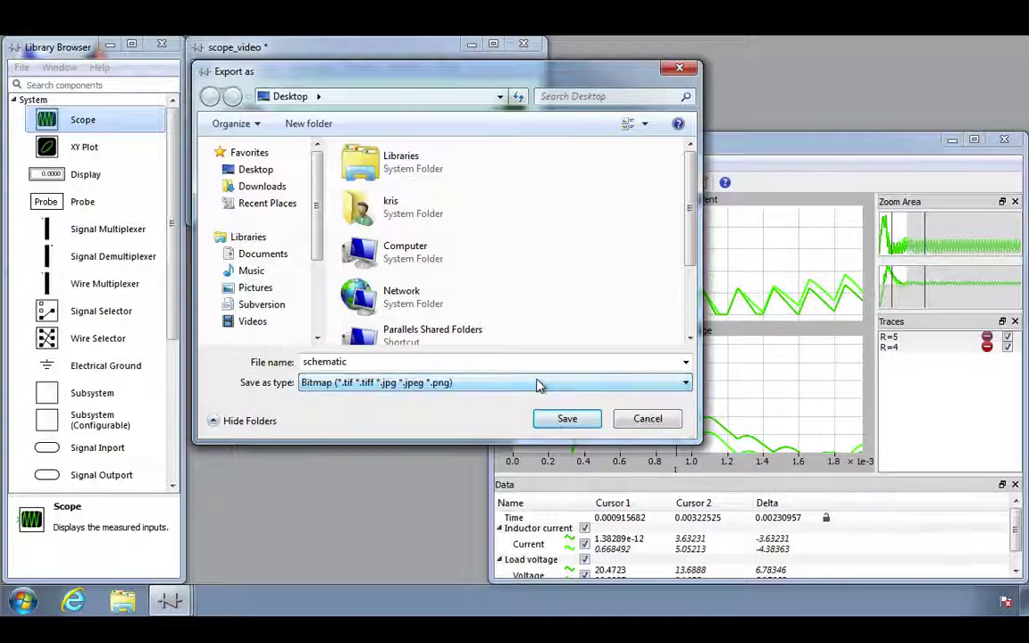
pyautogui.click(622, 420)
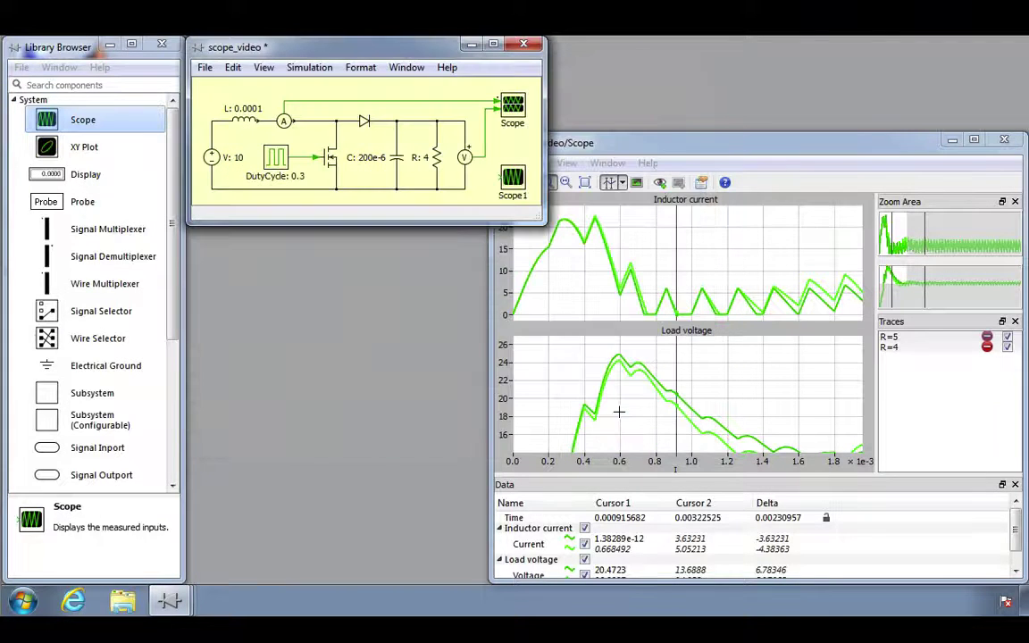
pyautogui.click(232, 68)
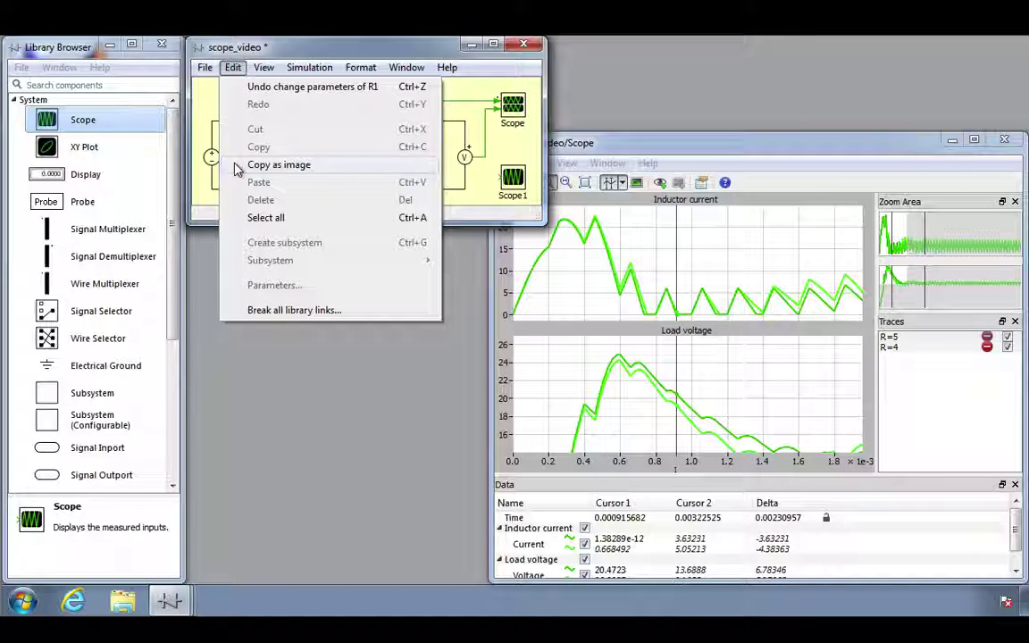
pyautogui.click(451, 89)
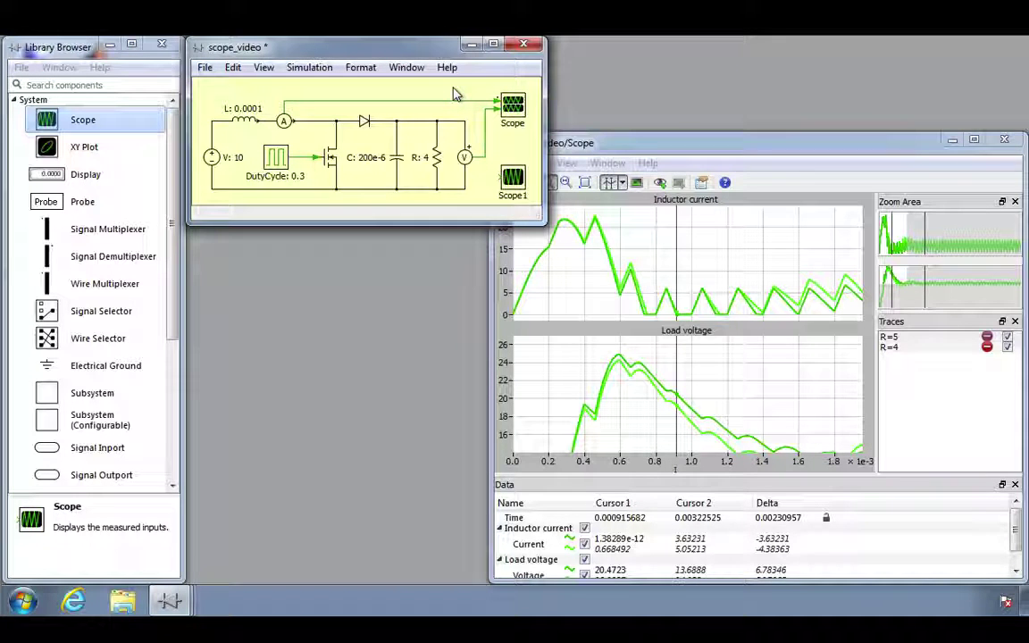
# Step: Open the PLECS documentation on the 'Using the PLECS Scope' help page
pyautogui.click(447, 68)
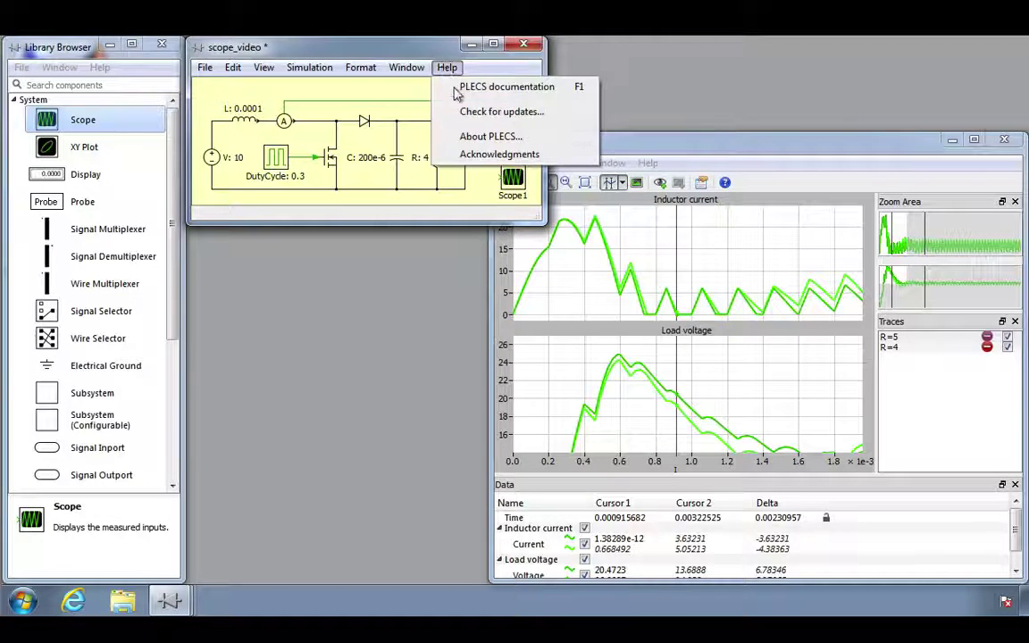
pyautogui.click(514, 96)
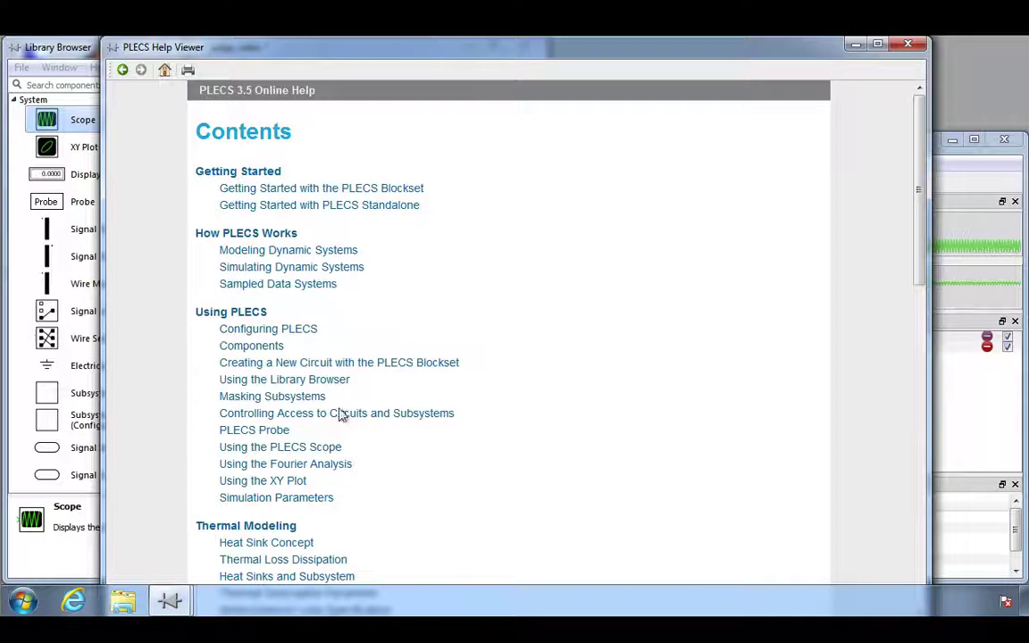
pyautogui.click(316, 451)
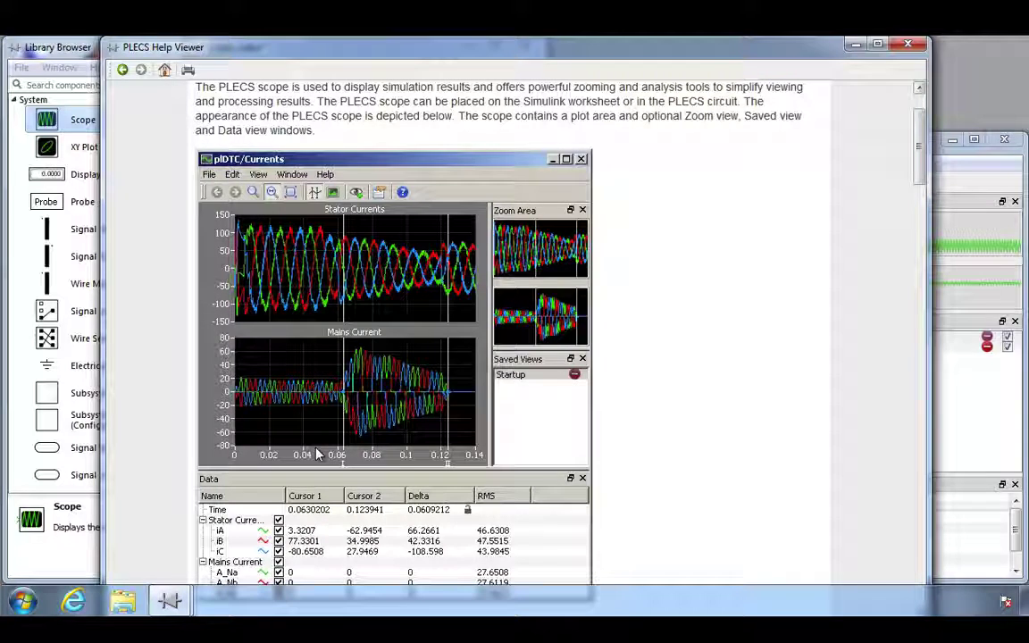